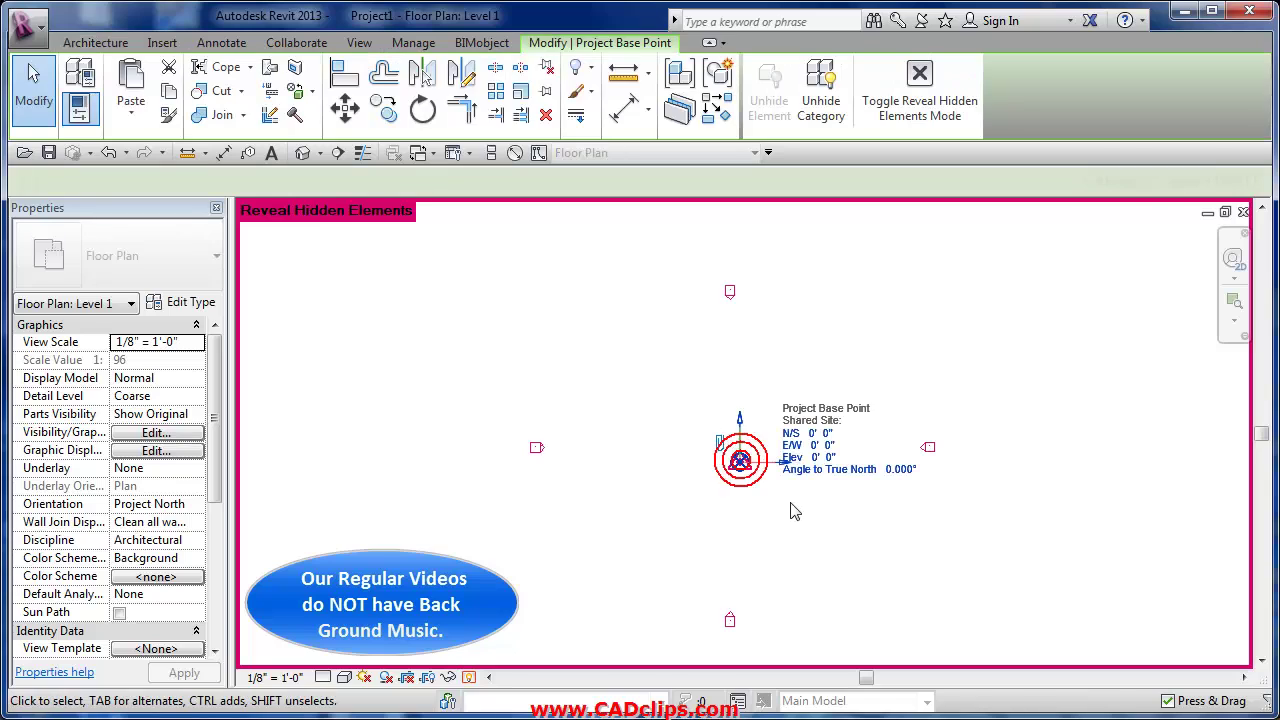
# Unhide the category of the selected project base point and leave Reveal Hidden Elements mode
pyautogui.click(820, 110)
pyautogui.click(469, 677)
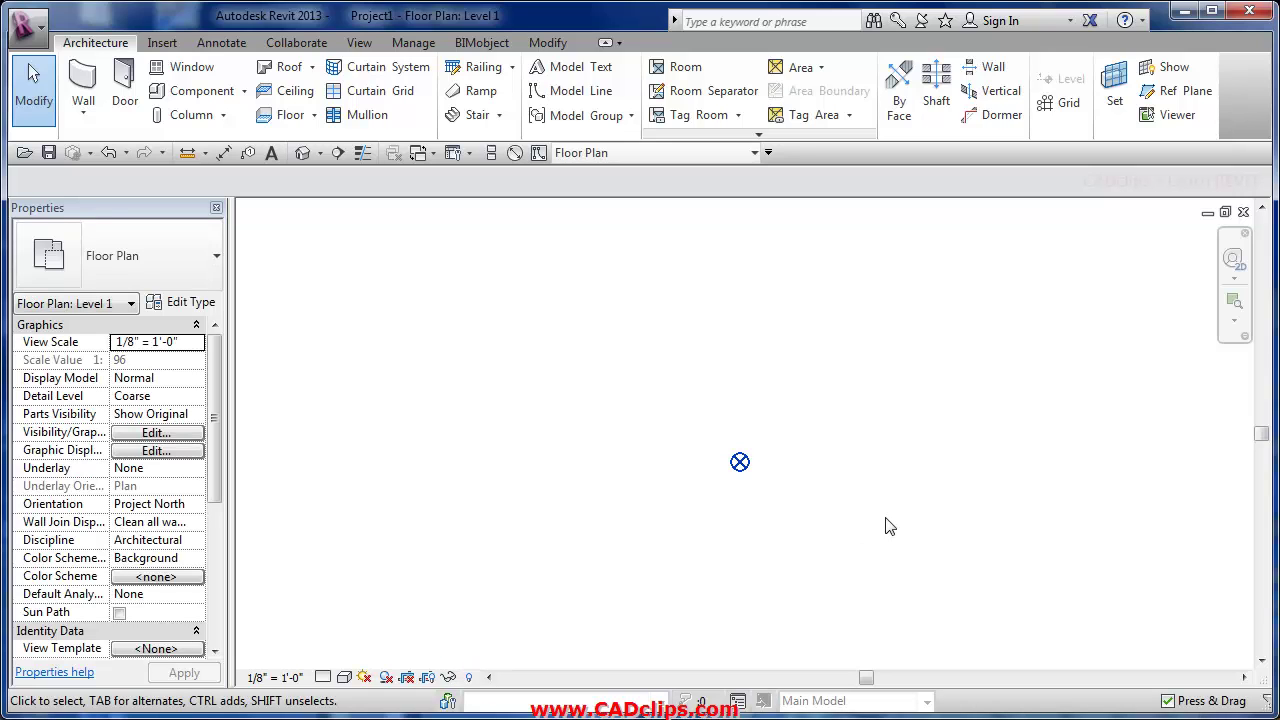
pyautogui.click(860, 516)
# Start a Generic - 8" wall with its height up to Level 2 and its location line on Finish Face: Exterior
pyautogui.click(83, 88)
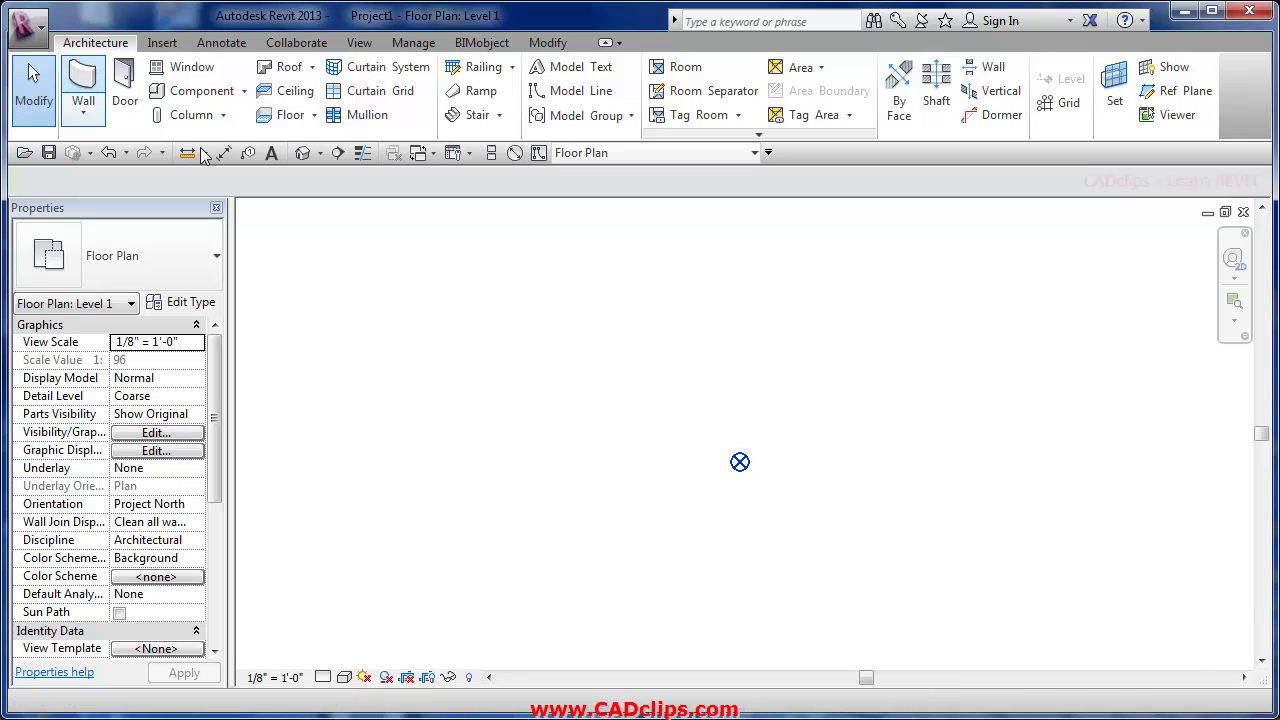
pyautogui.click(262, 181)
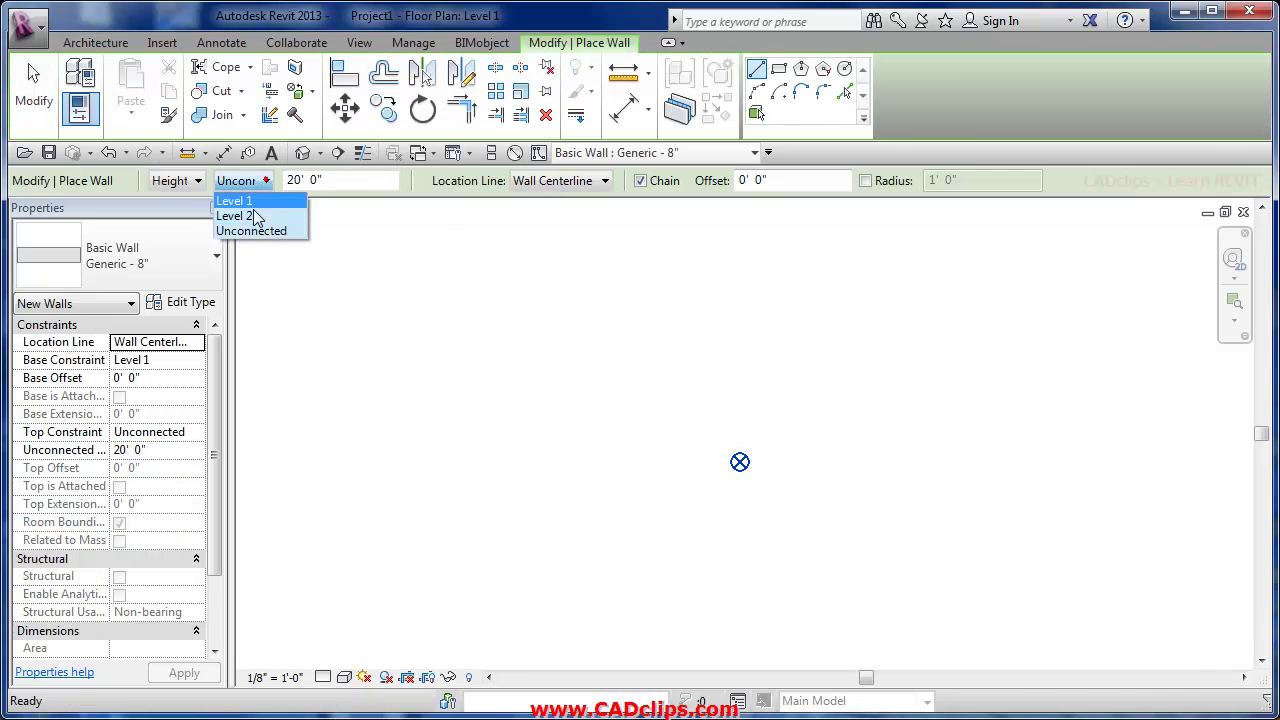
pyautogui.click(241, 216)
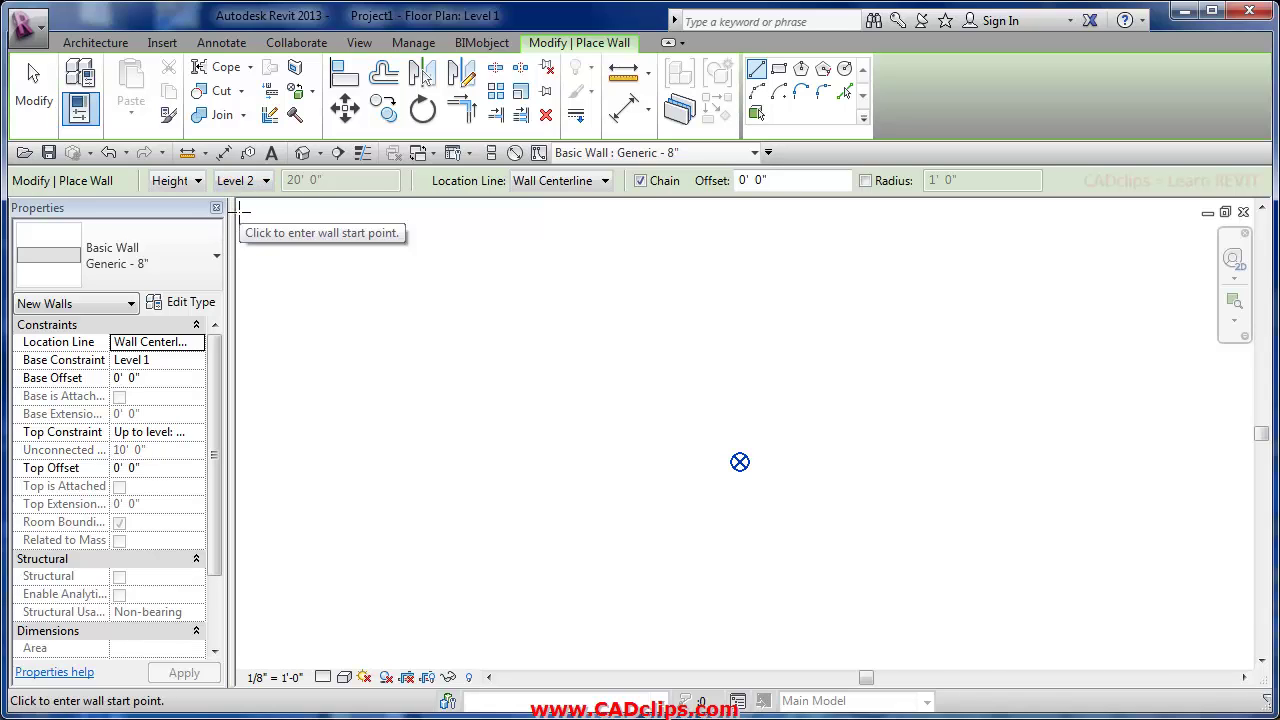
pyautogui.click(605, 181)
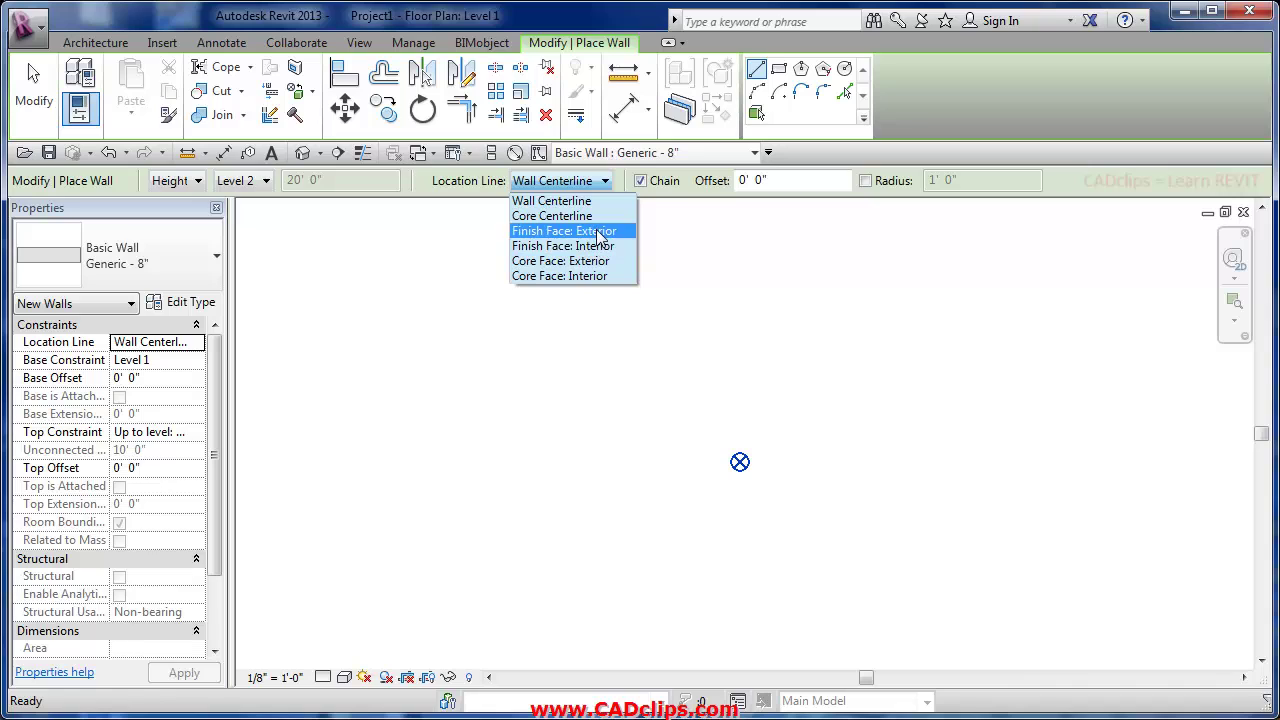
pyautogui.click(596, 231)
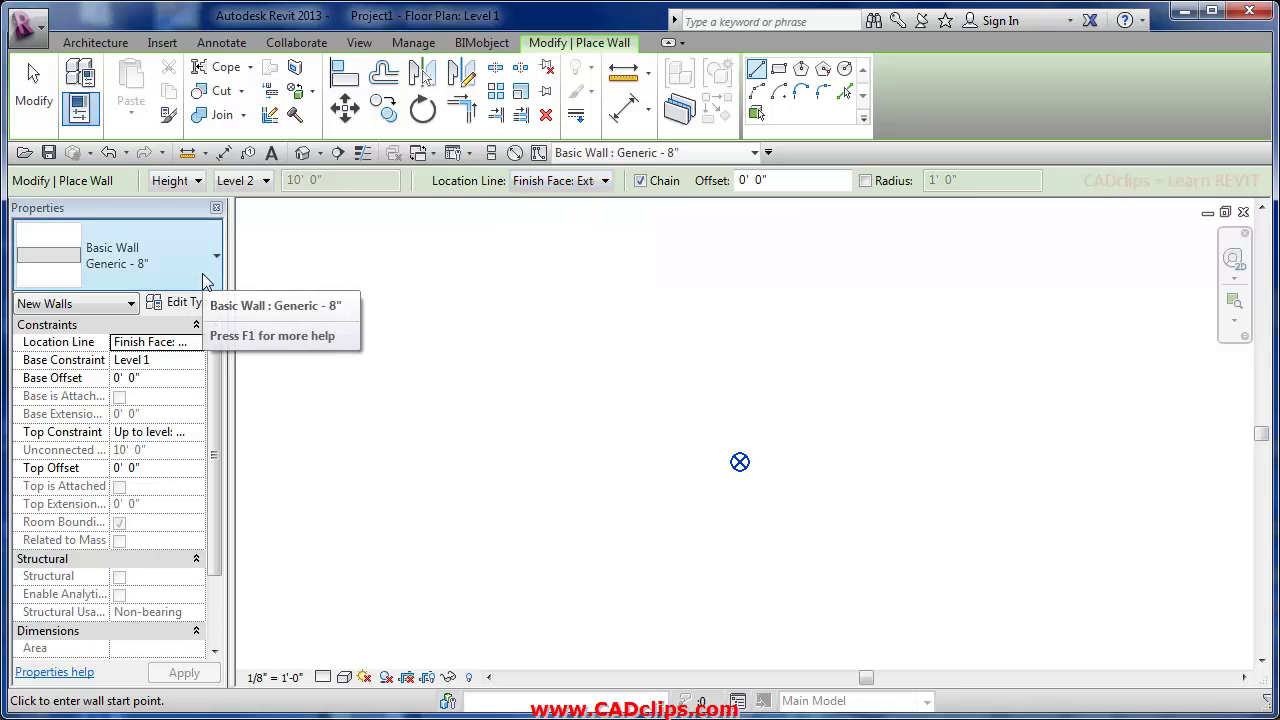
# Draw a rectangle of walls about 272' by 124', with its lower-left corner on the project base point
pyautogui.click(739, 461)
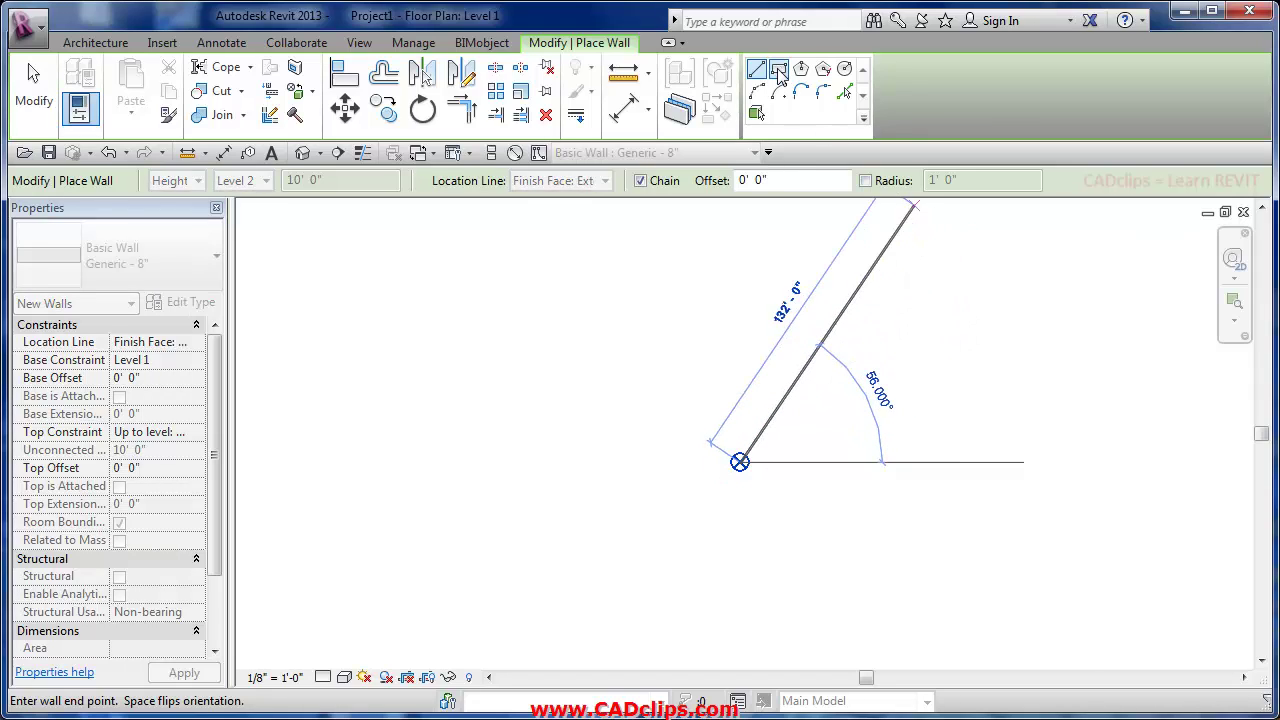
pyautogui.click(780, 72)
pyautogui.click(739, 461)
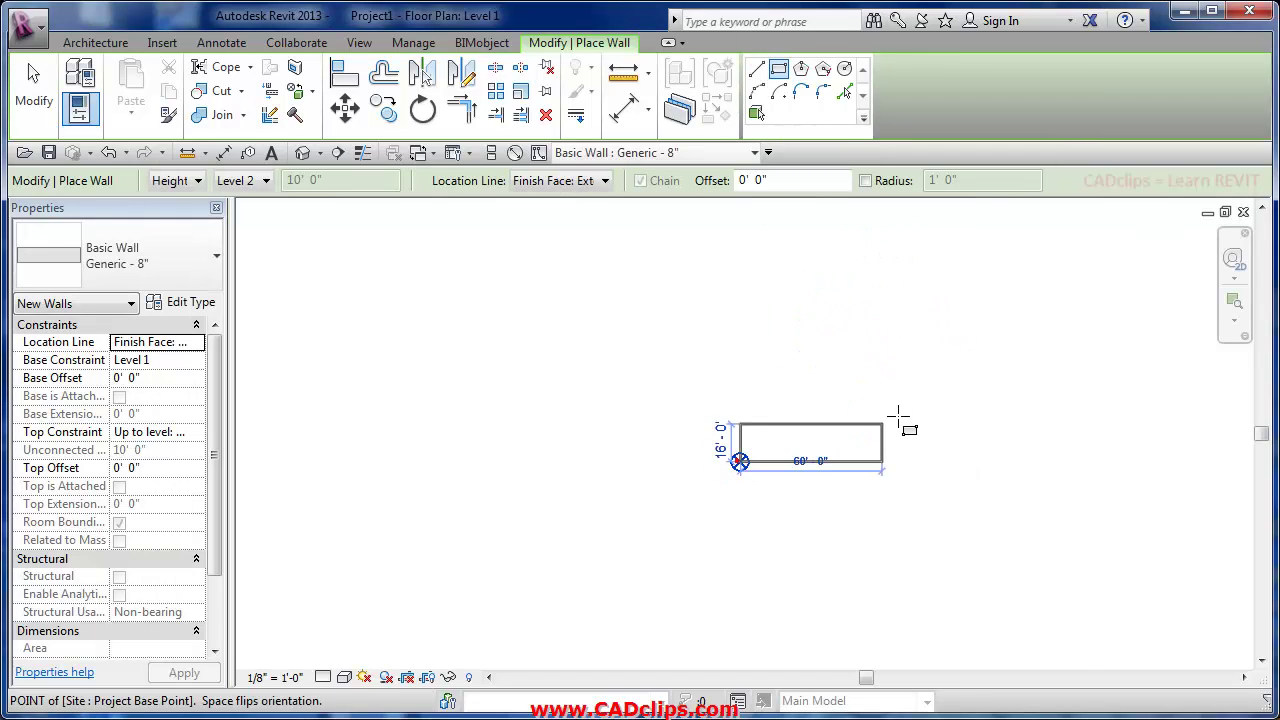
pyautogui.moveTo(898, 415); pyautogui.dragTo(689, 486, button='middle')
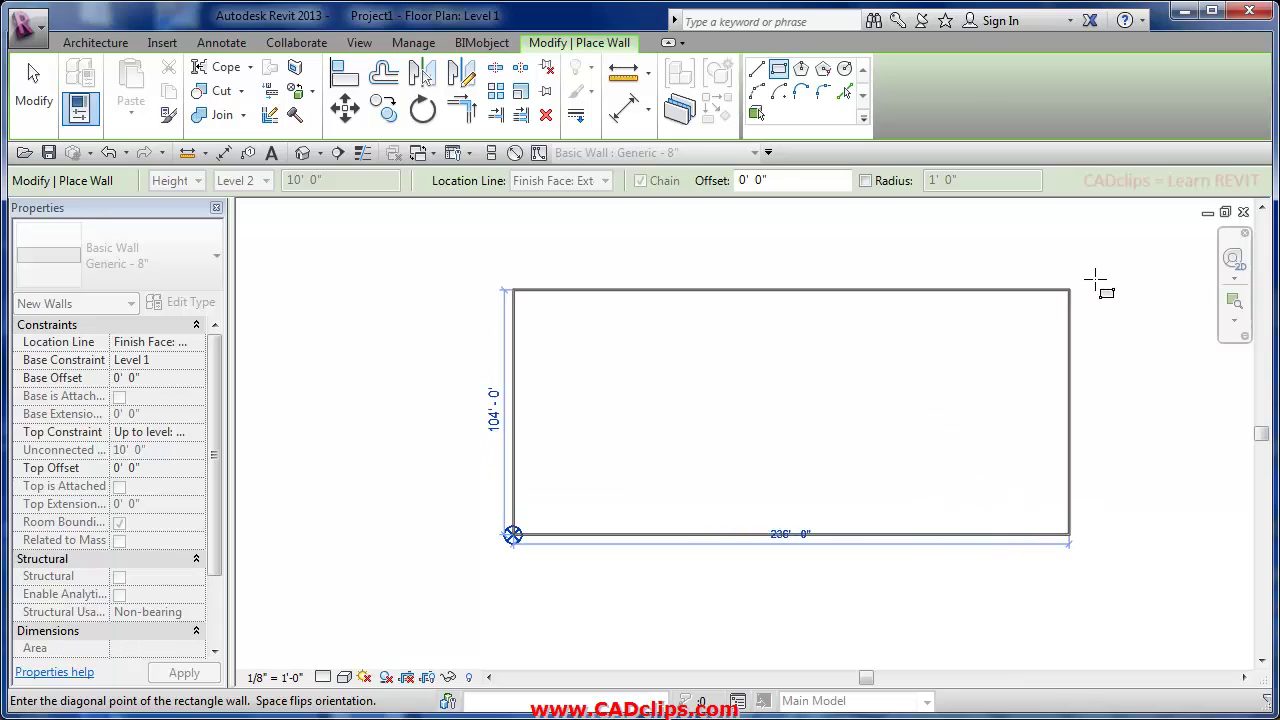
pyautogui.click(1154, 241)
pyautogui.scroll(2, 785, 413)
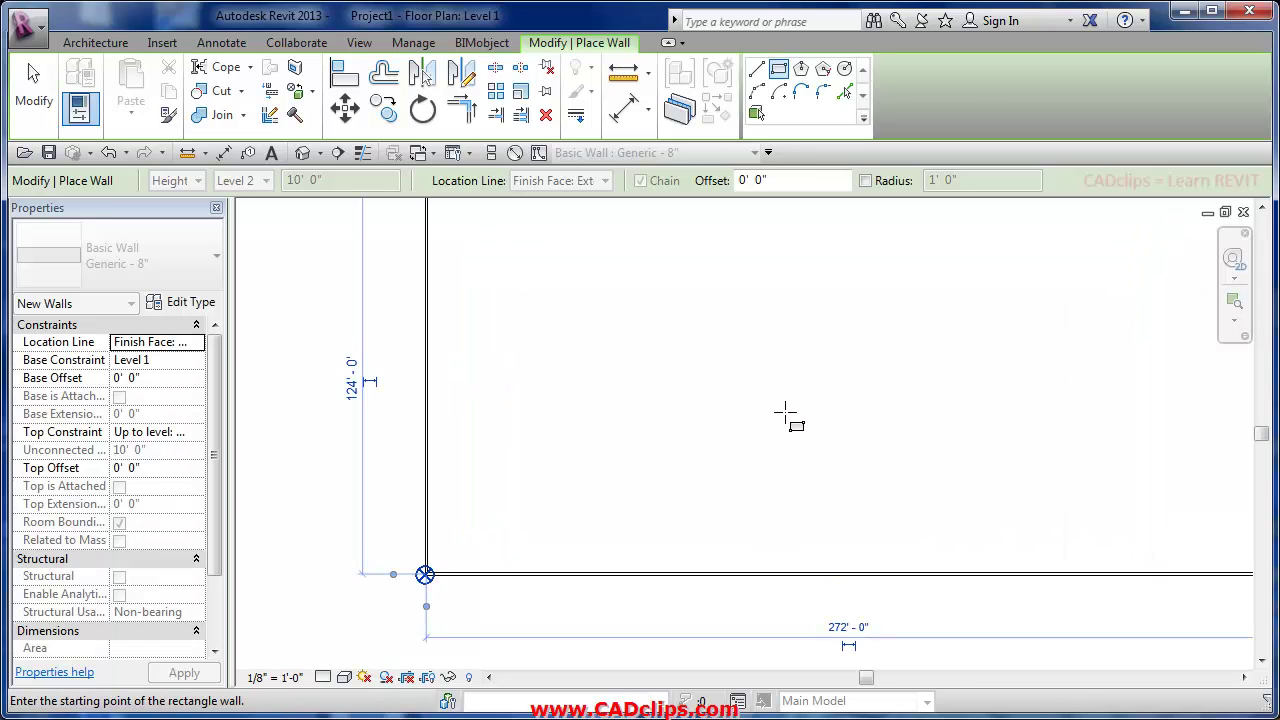
pyautogui.scroll(-4, 785, 413)
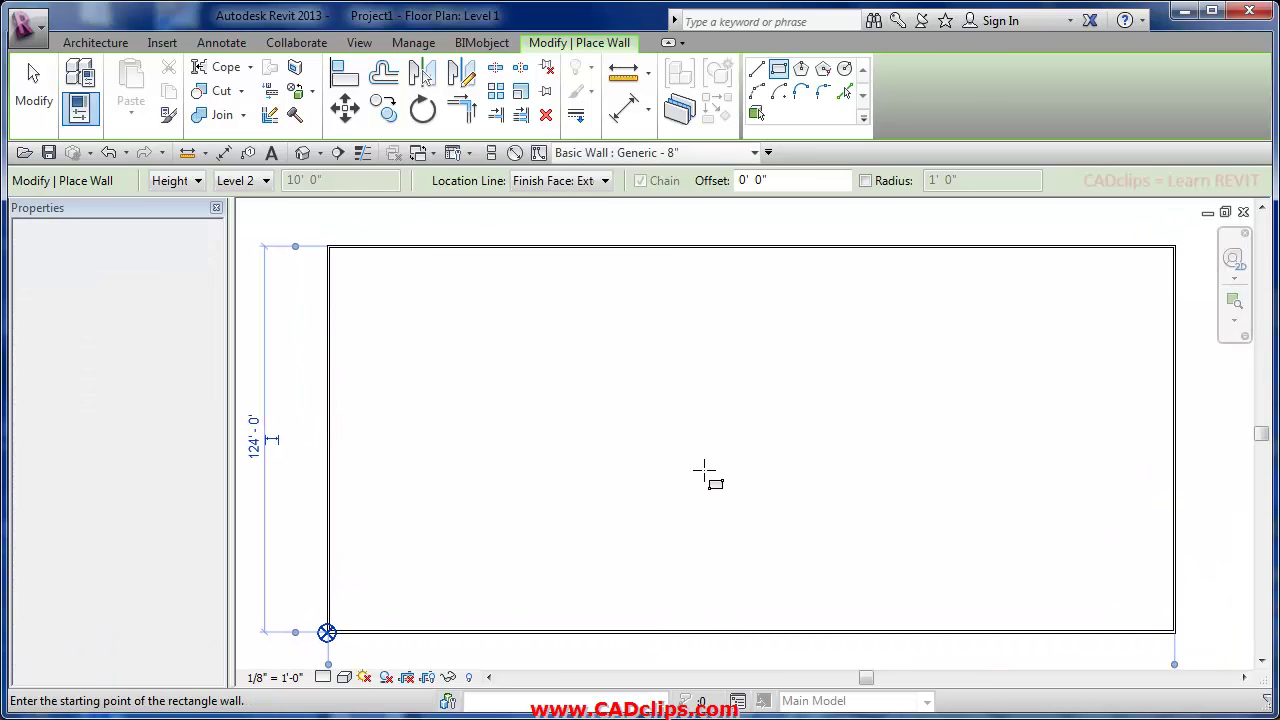
pyautogui.press('Escape')
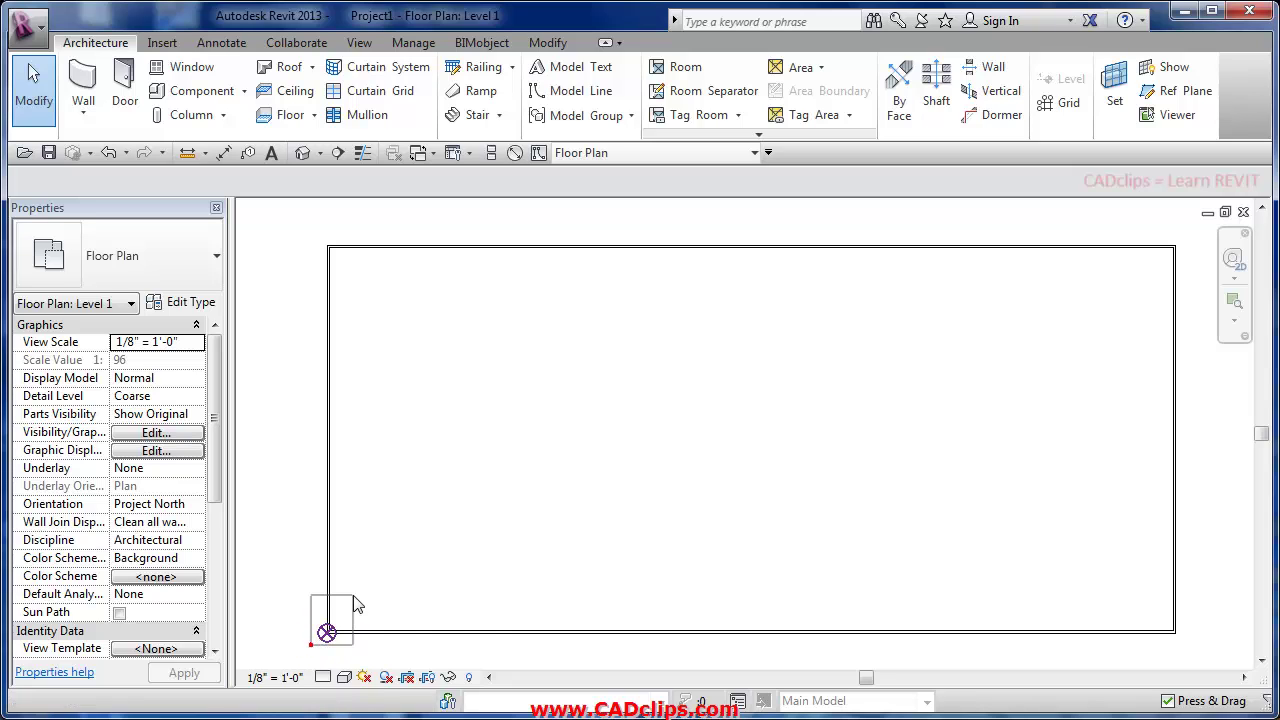
# Set the project base point's Angle to True North to 10°
pyautogui.click(327, 632)
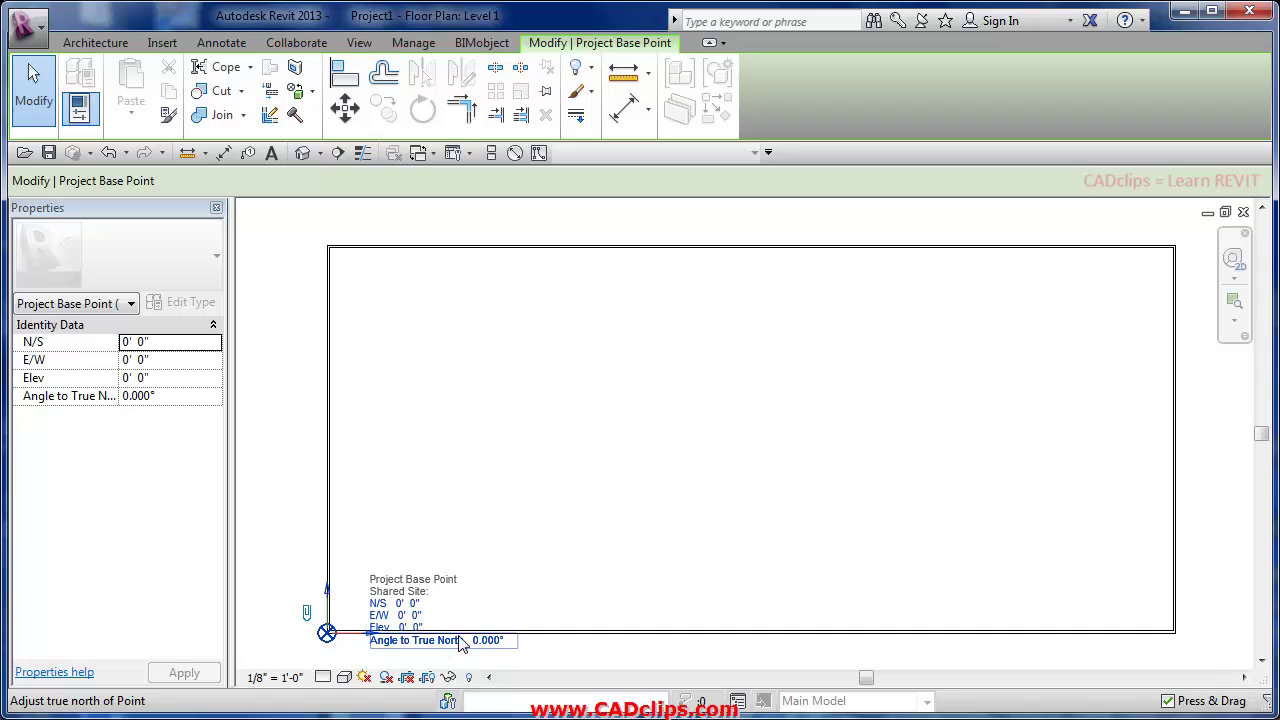
pyautogui.click(503, 645)
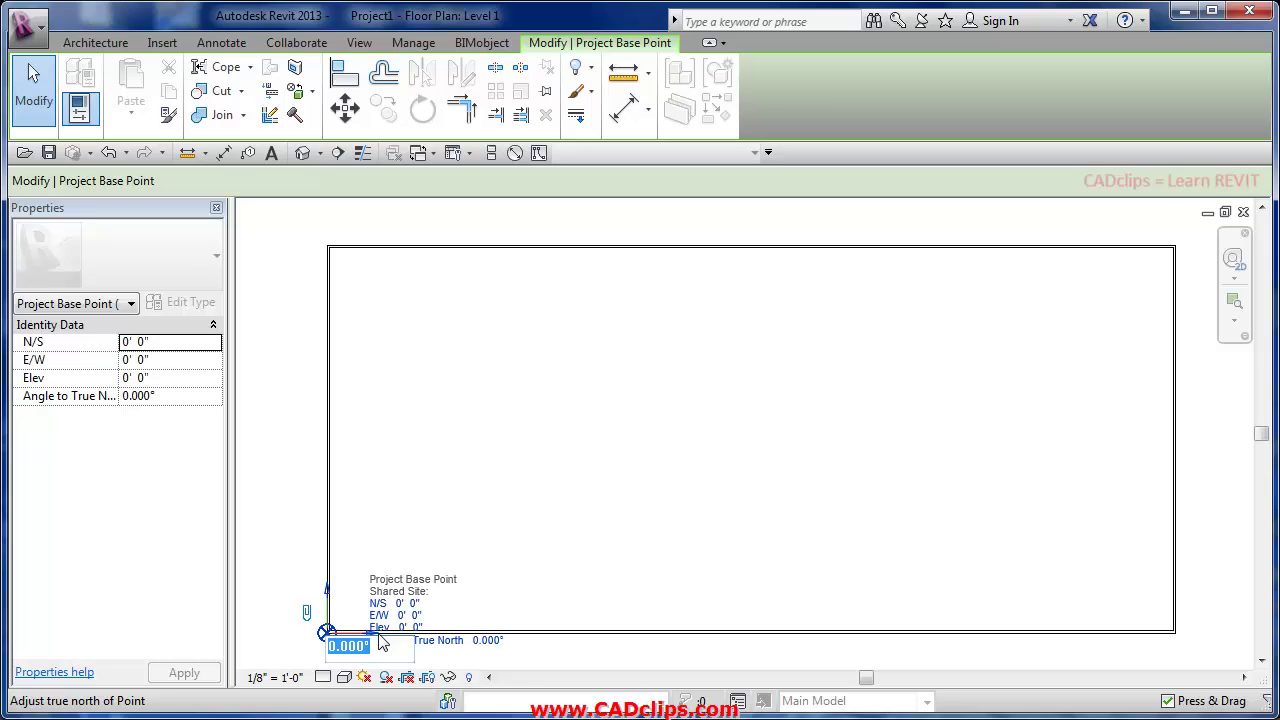
pyautogui.write('10')
pyautogui.click(298, 570)
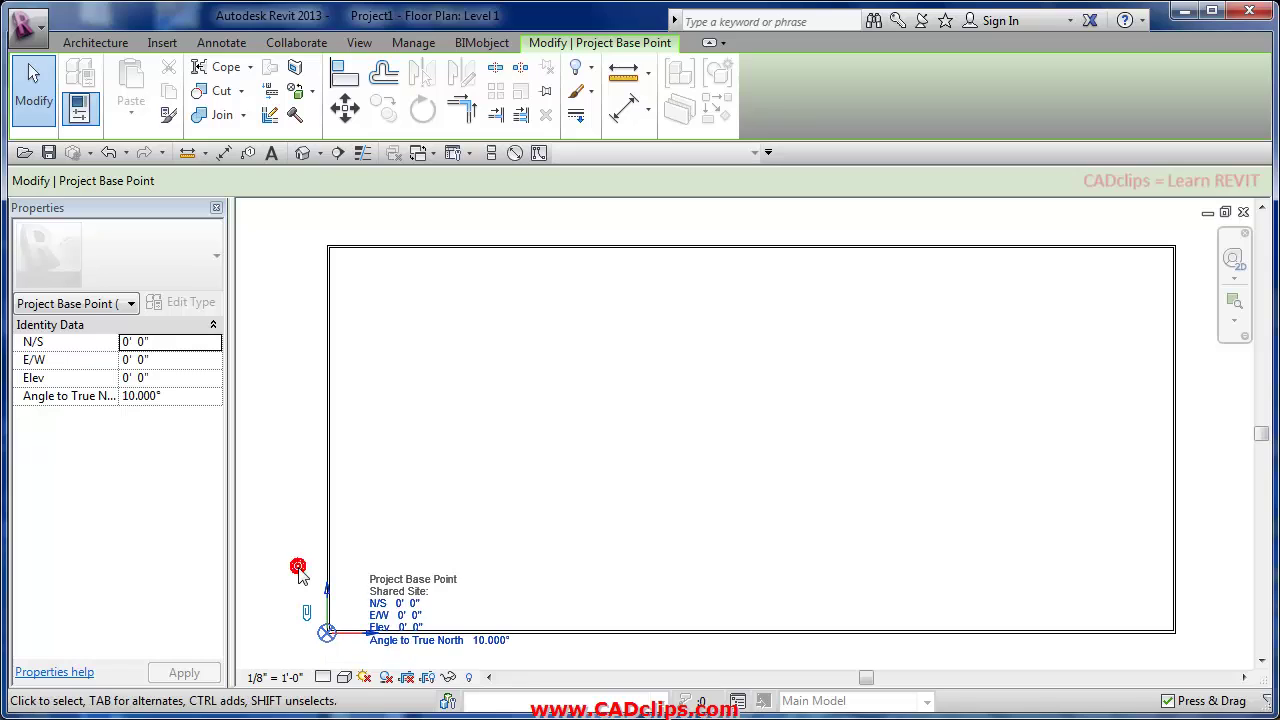
pyautogui.moveTo(407, 575); pyautogui.dragTo(446, 541, button='middle')
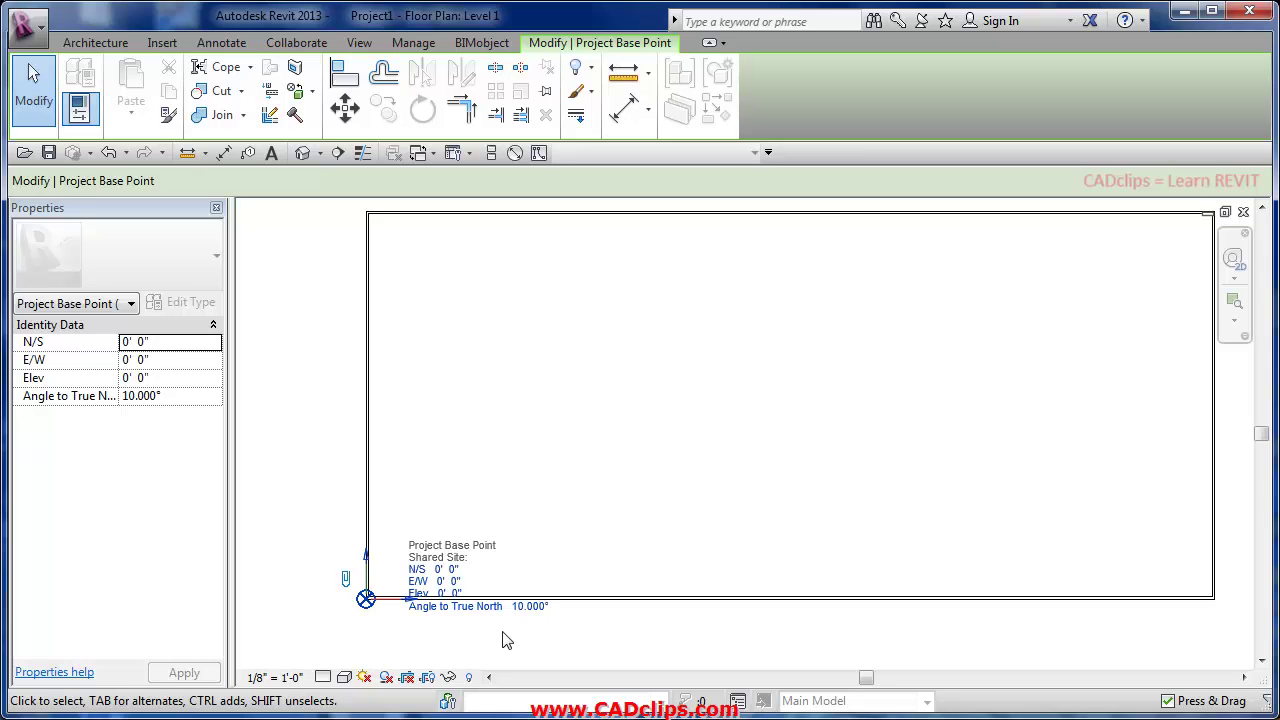
pyautogui.click(536, 640)
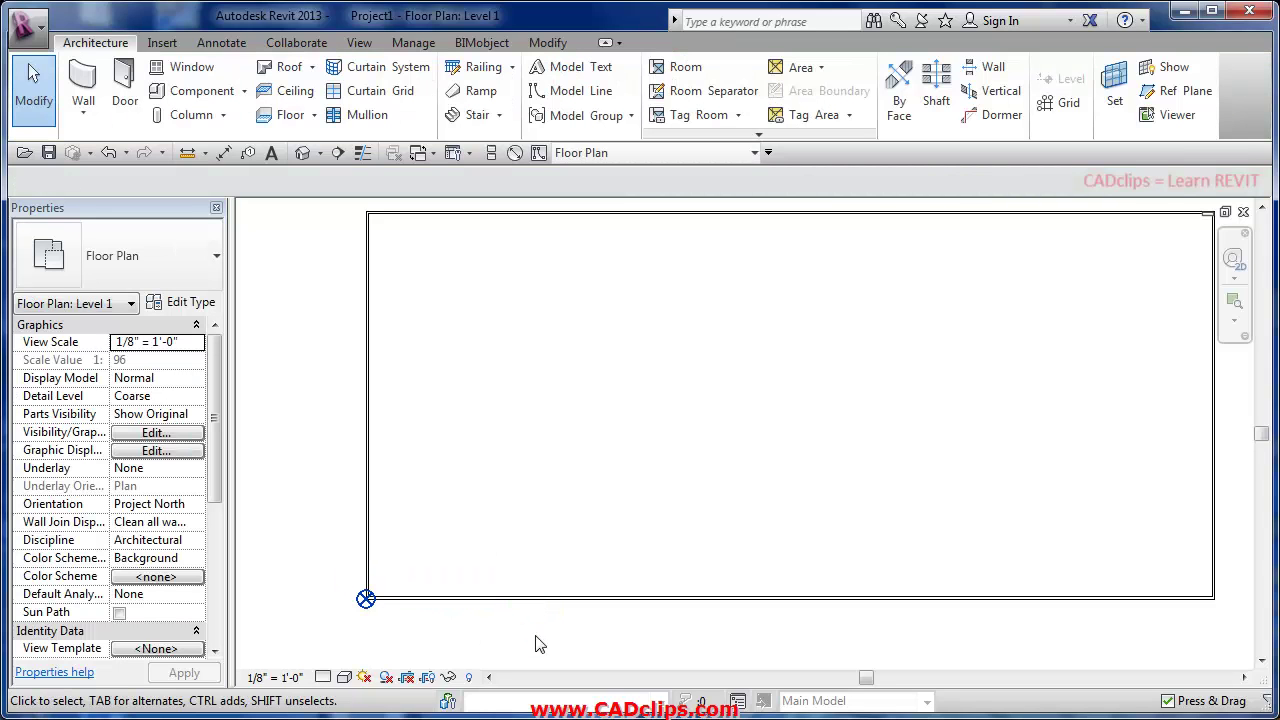
# Set the Level 1 floor plan's orientation to True North and apply it
pyautogui.click(197, 505)
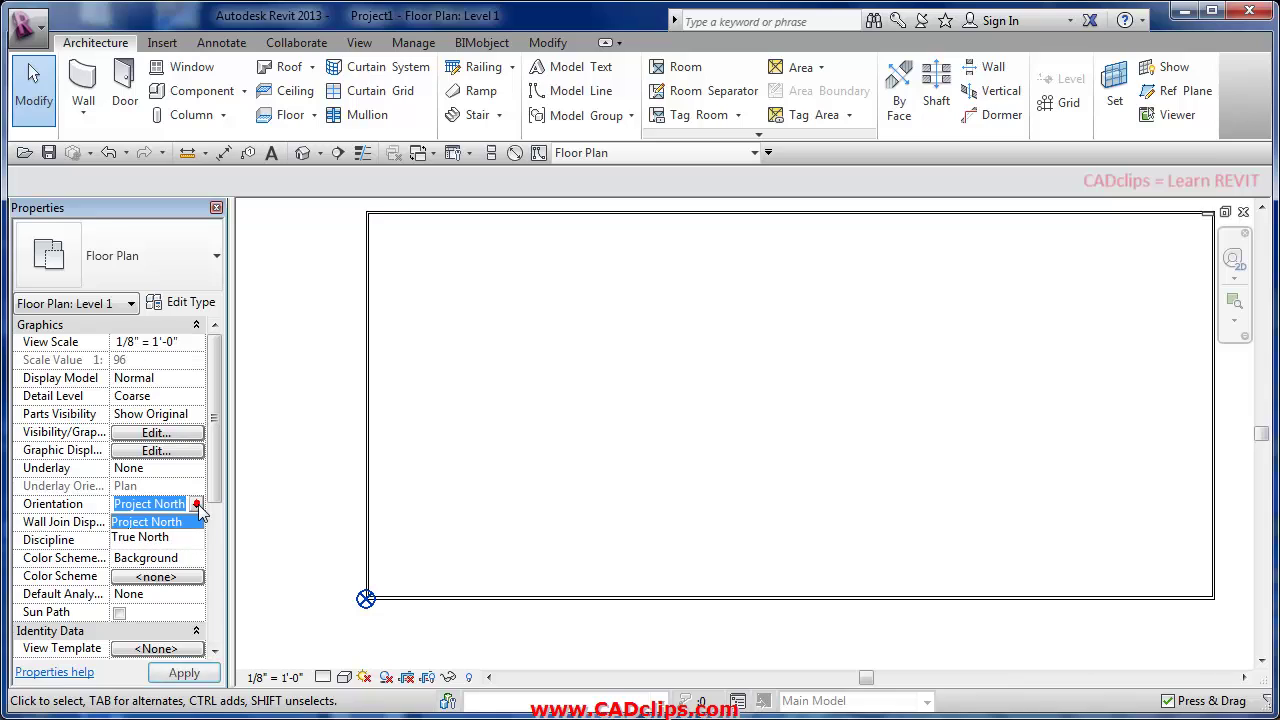
pyautogui.click(159, 538)
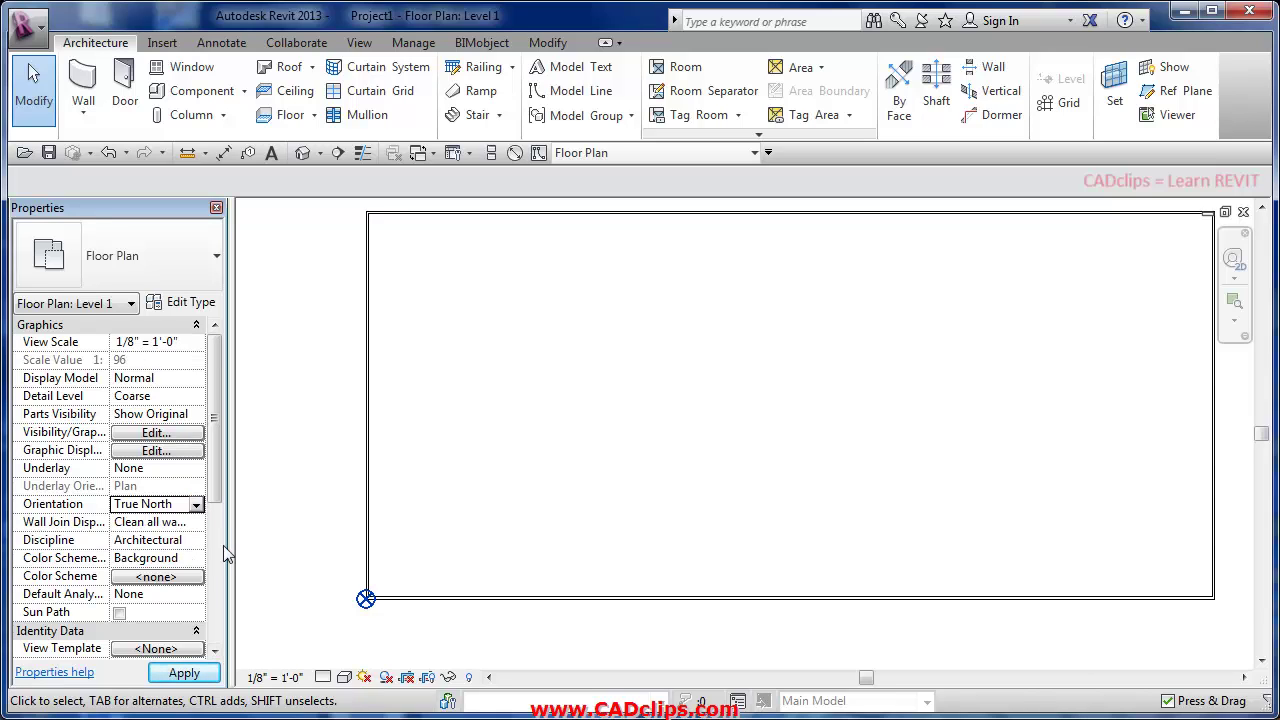
pyautogui.click(184, 673)
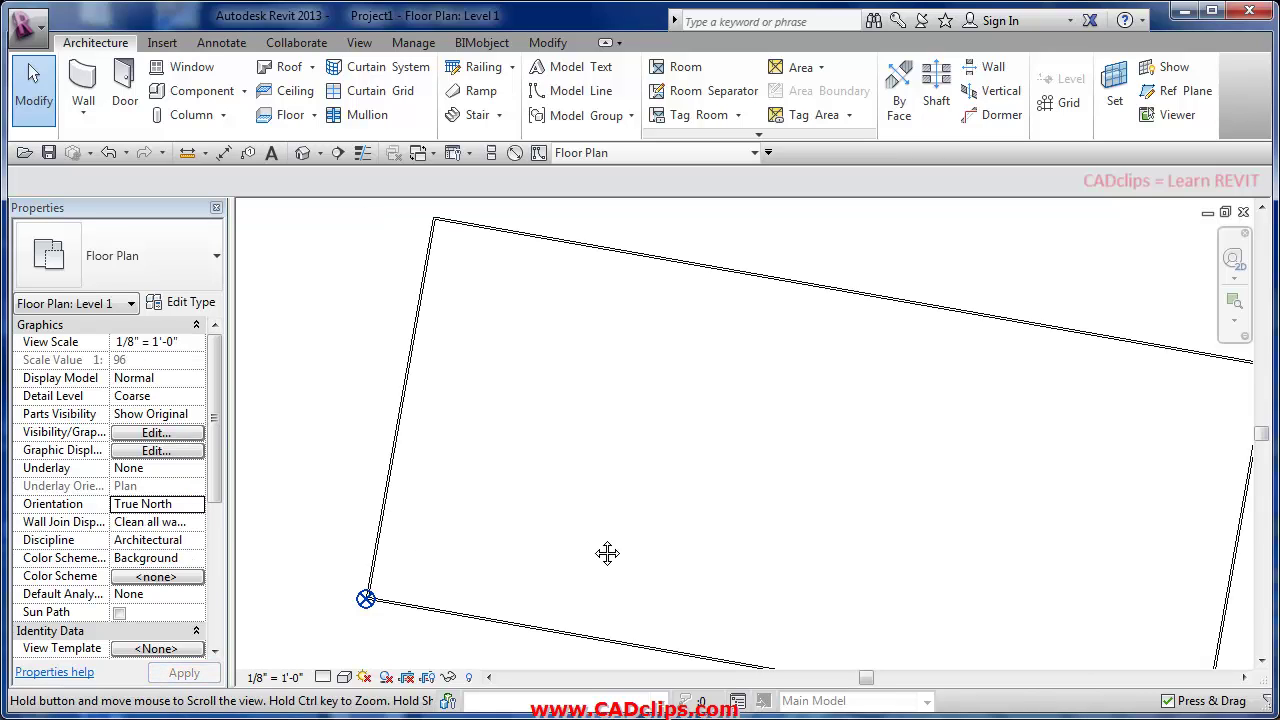
pyautogui.moveTo(606, 551); pyautogui.dragTo(563, 477, button='middle')
pyautogui.scroll(-2, 540, 507)
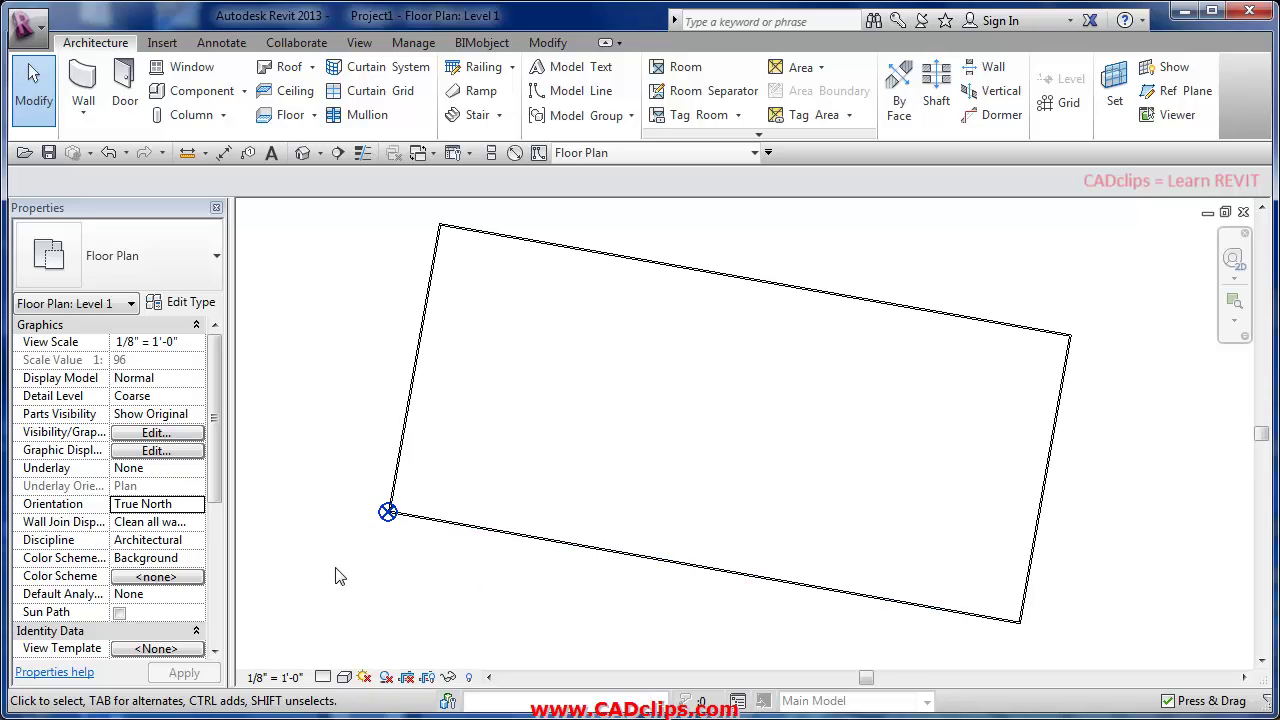
pyautogui.scroll(1, 416, 565)
pyautogui.moveTo(414, 560); pyautogui.dragTo(404, 606, button='middle')
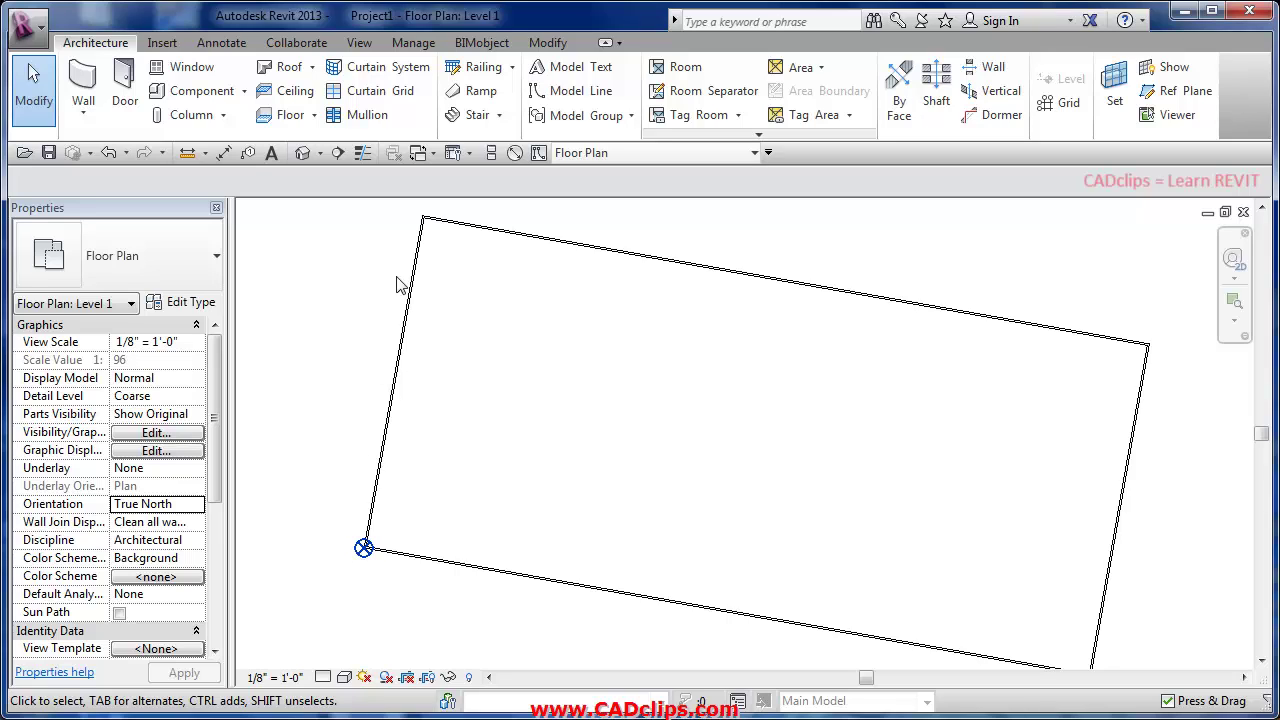
pyautogui.click(412, 43)
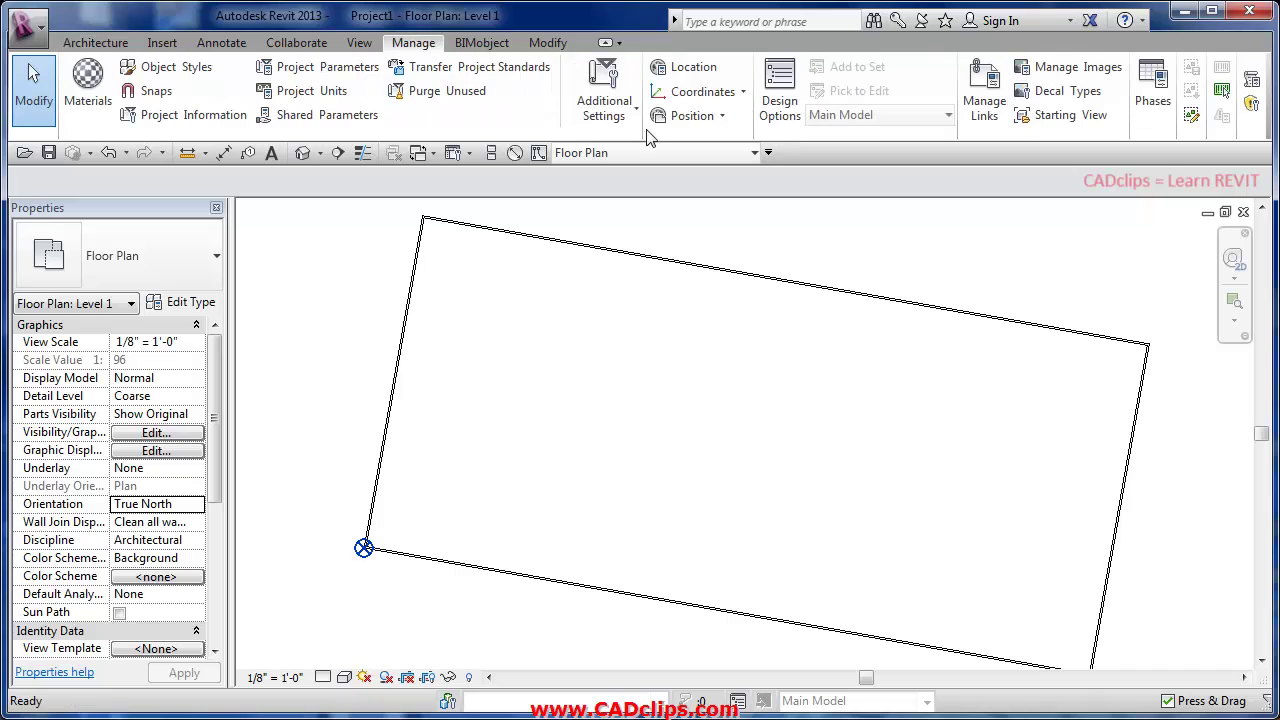
pyautogui.click(720, 116)
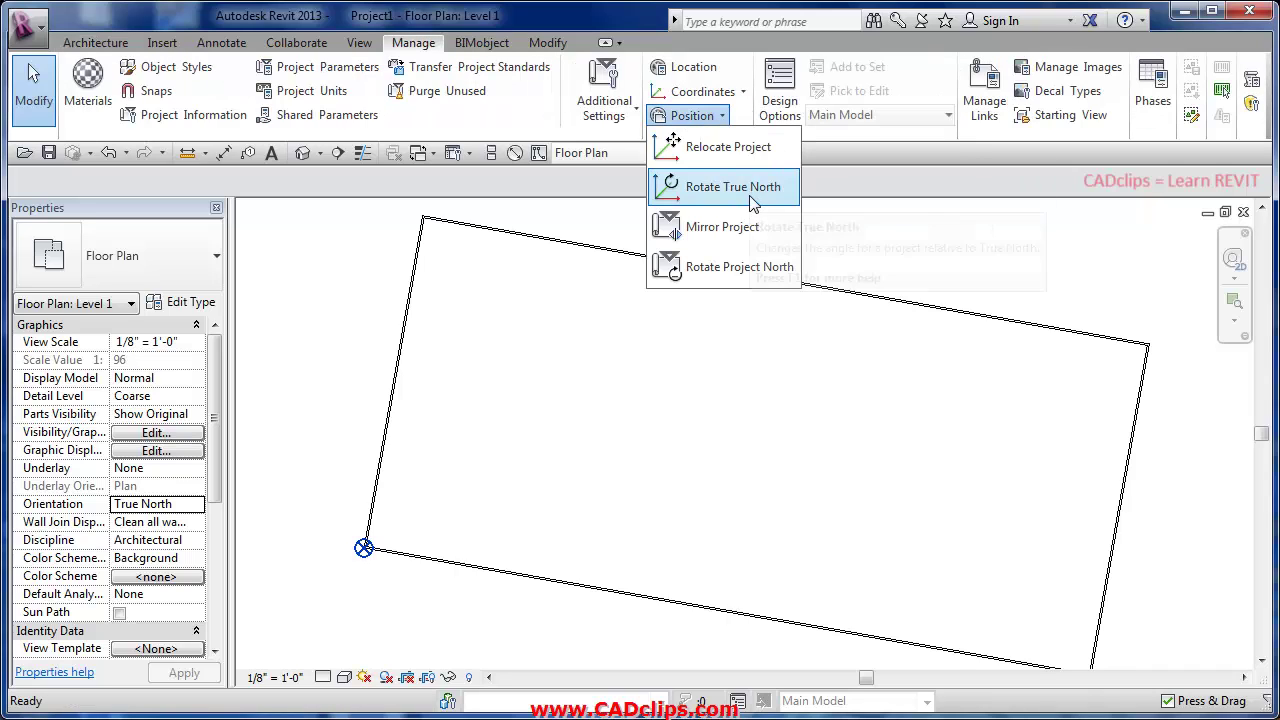
pyautogui.click(445, 590)
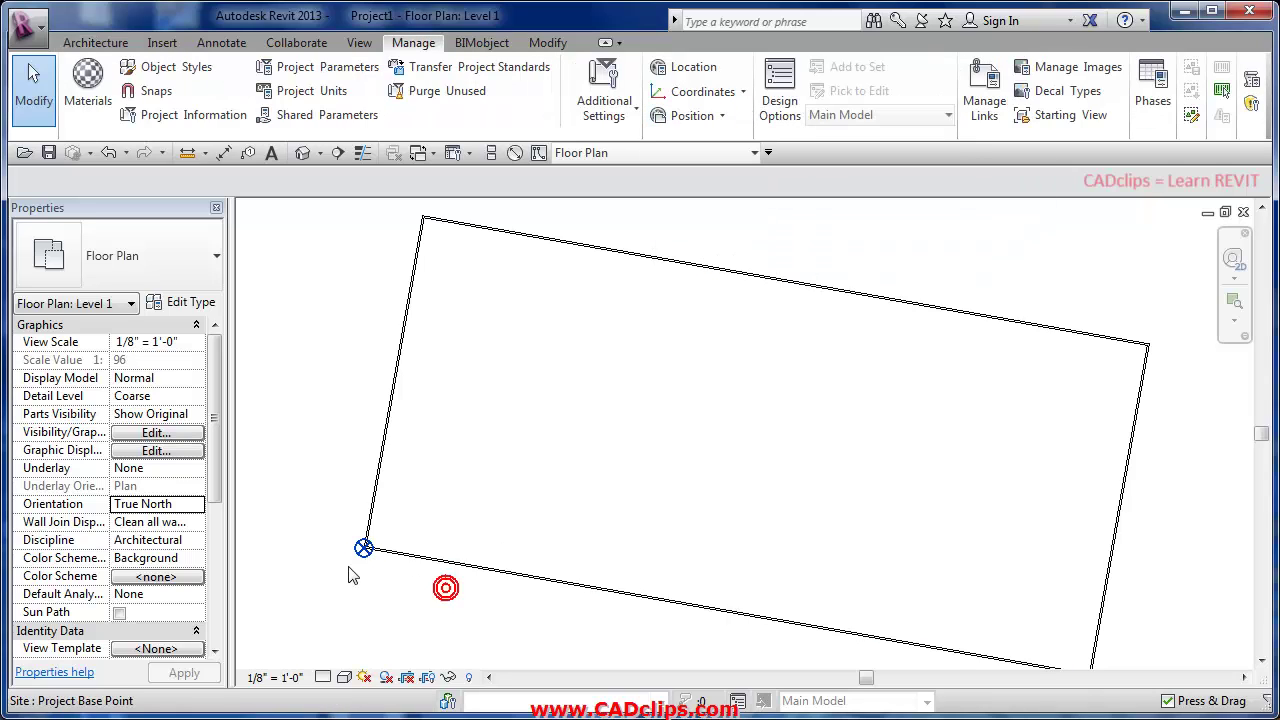
# Change the project base point's Angle to True North to 1°
pyautogui.moveTo(345, 560); pyautogui.dragTo(405, 518)
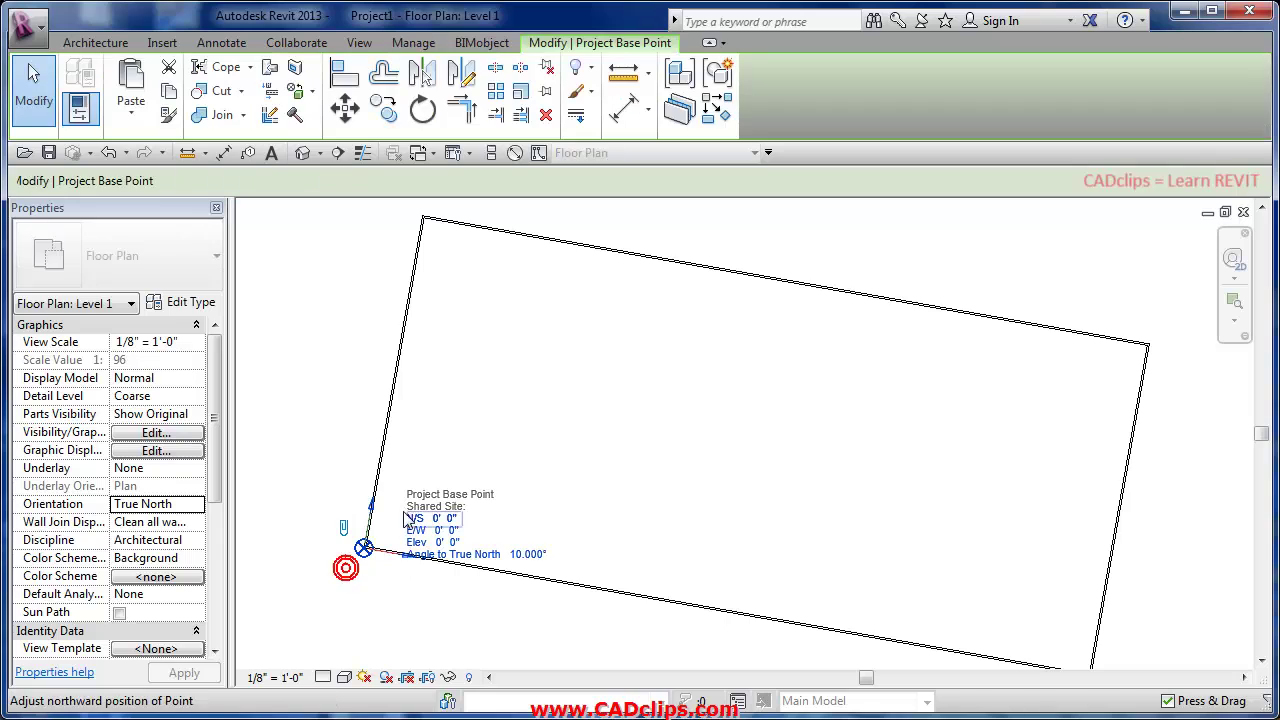
pyautogui.click(528, 554)
pyautogui.write('1')
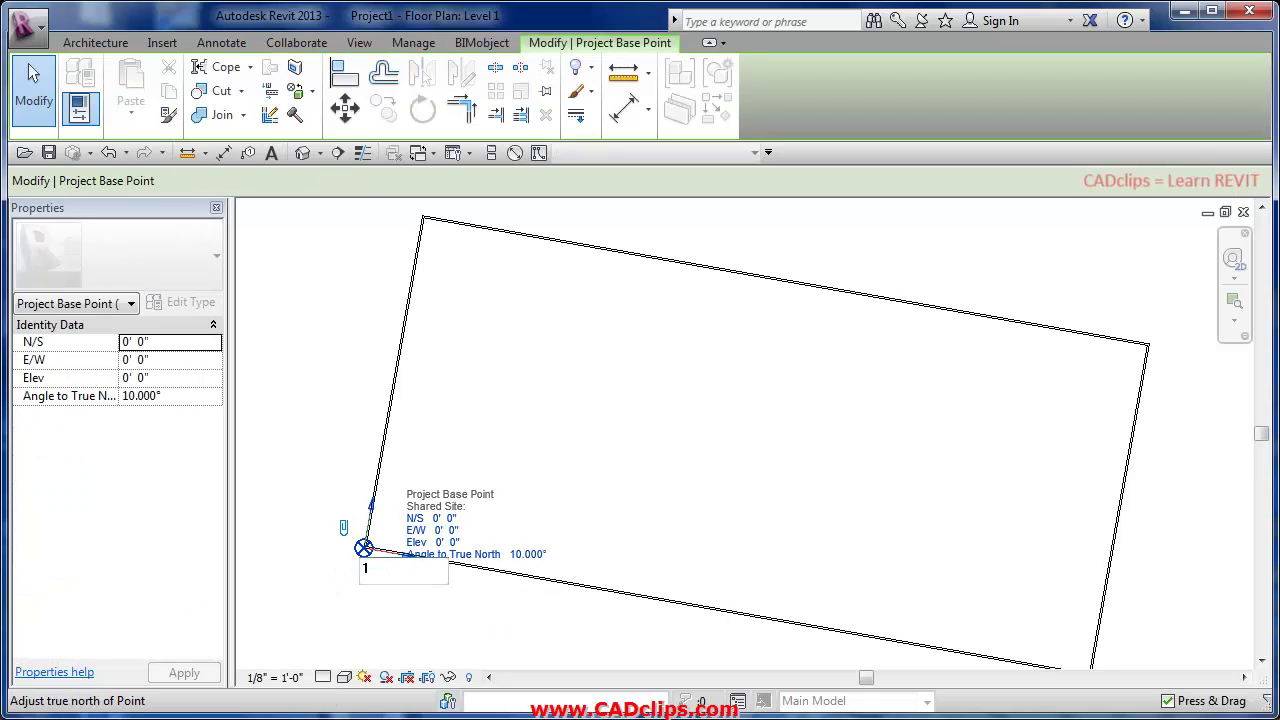
pyautogui.press('Return')
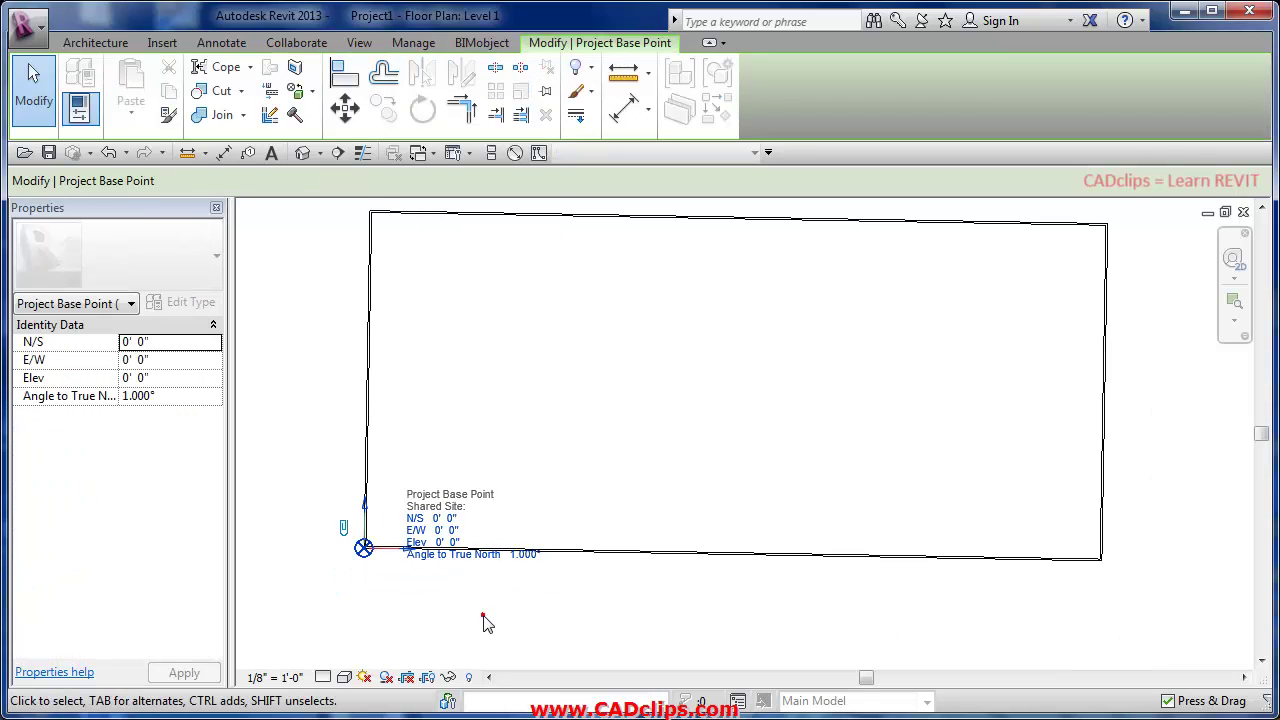
pyautogui.click(578, 595)
# Reduce the project base point's Angle to True North to 0.1°
pyautogui.moveTo(331, 591); pyautogui.dragTo(469, 465)
pyautogui.click(526, 554)
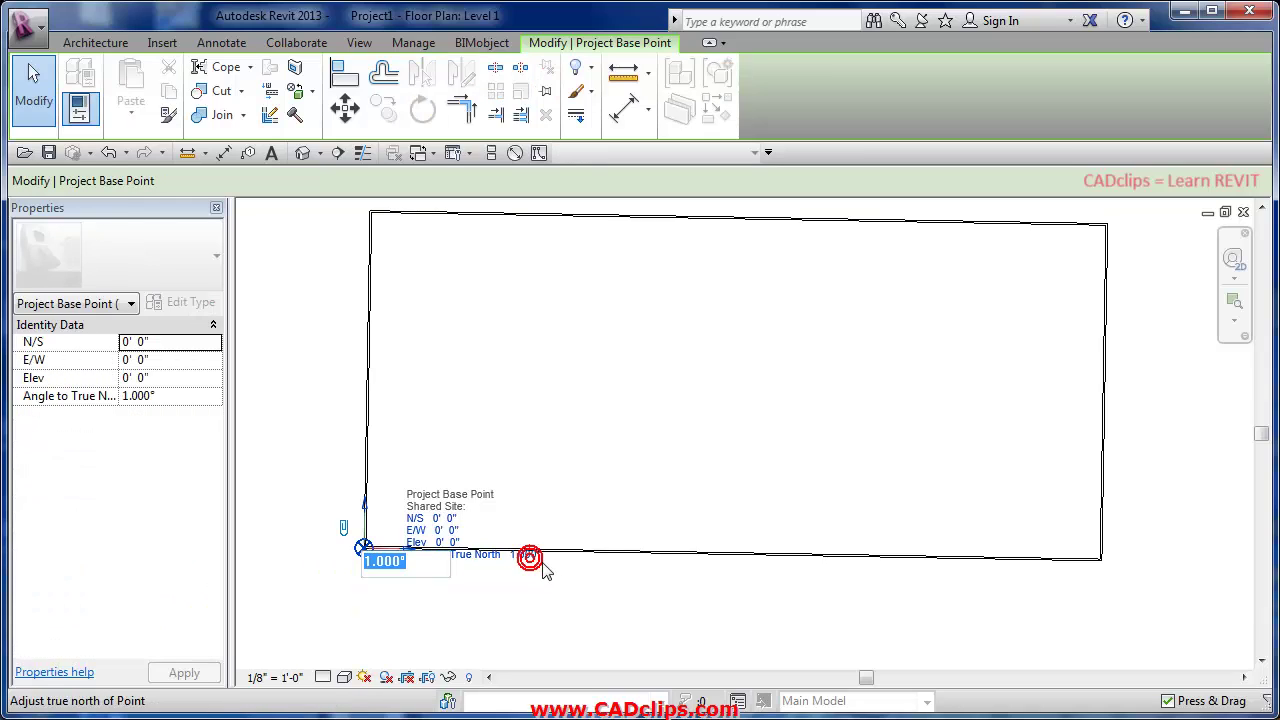
pyautogui.press('BackSpace')
pyautogui.click(609, 605)
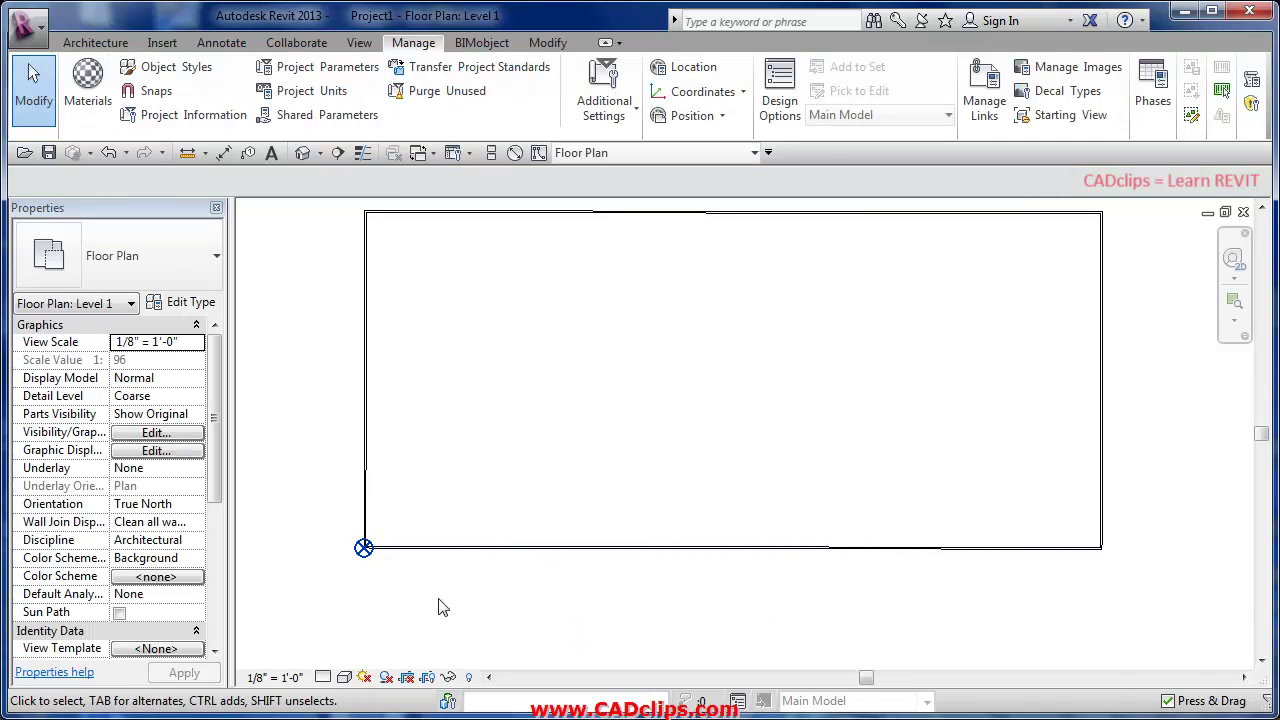
# Set the project base point's Angle to True North to 0.05° and inspect the walls along the rectangle's lower edge
pyautogui.moveTo(445, 597); pyautogui.dragTo(318, 484)
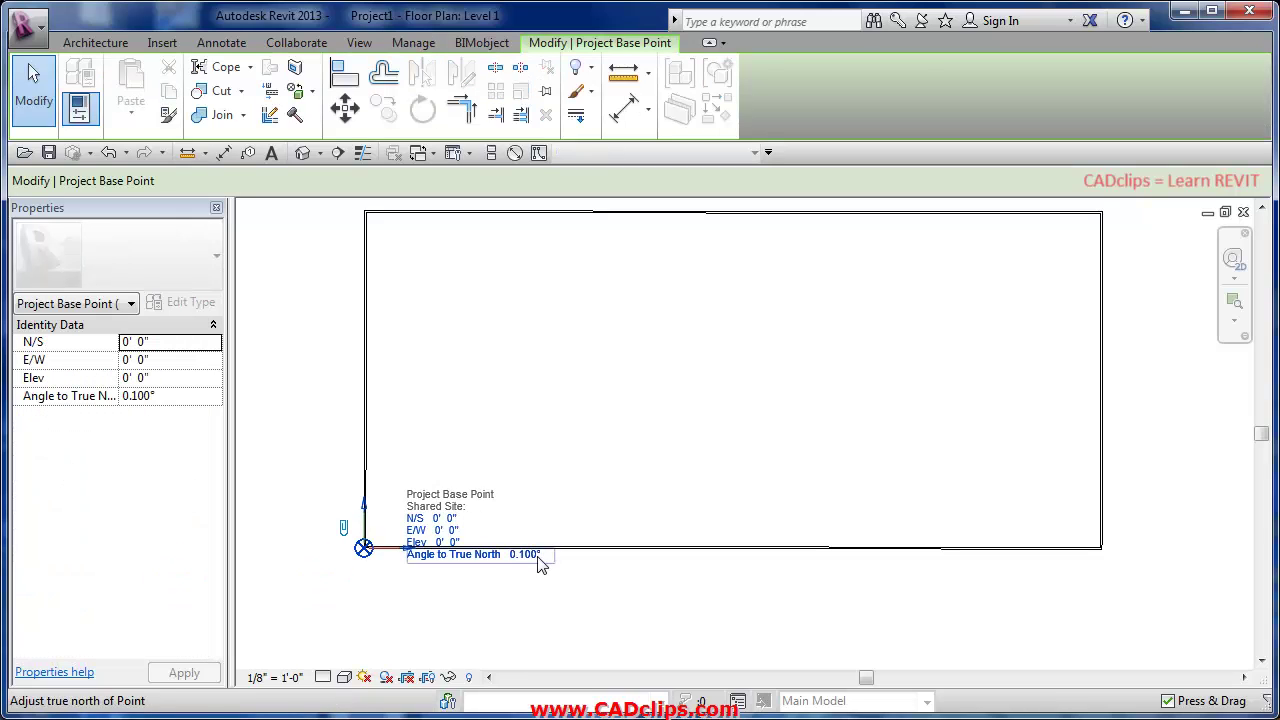
pyautogui.click(539, 557)
pyautogui.click(387, 561)
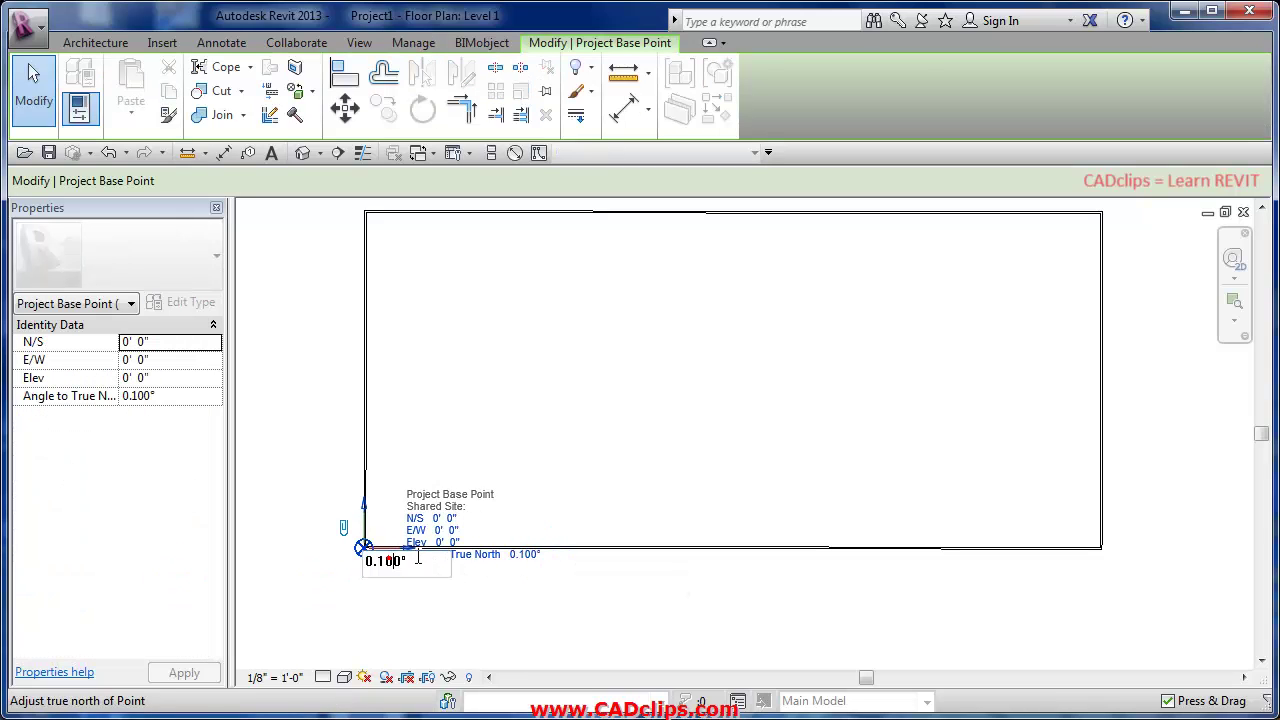
pyautogui.hotkey('shift', 'Left')
pyautogui.hotkey('shift', 'Left')
pyautogui.hotkey('shift', 'Left')
pyautogui.write('0')
pyautogui.click(518, 592)
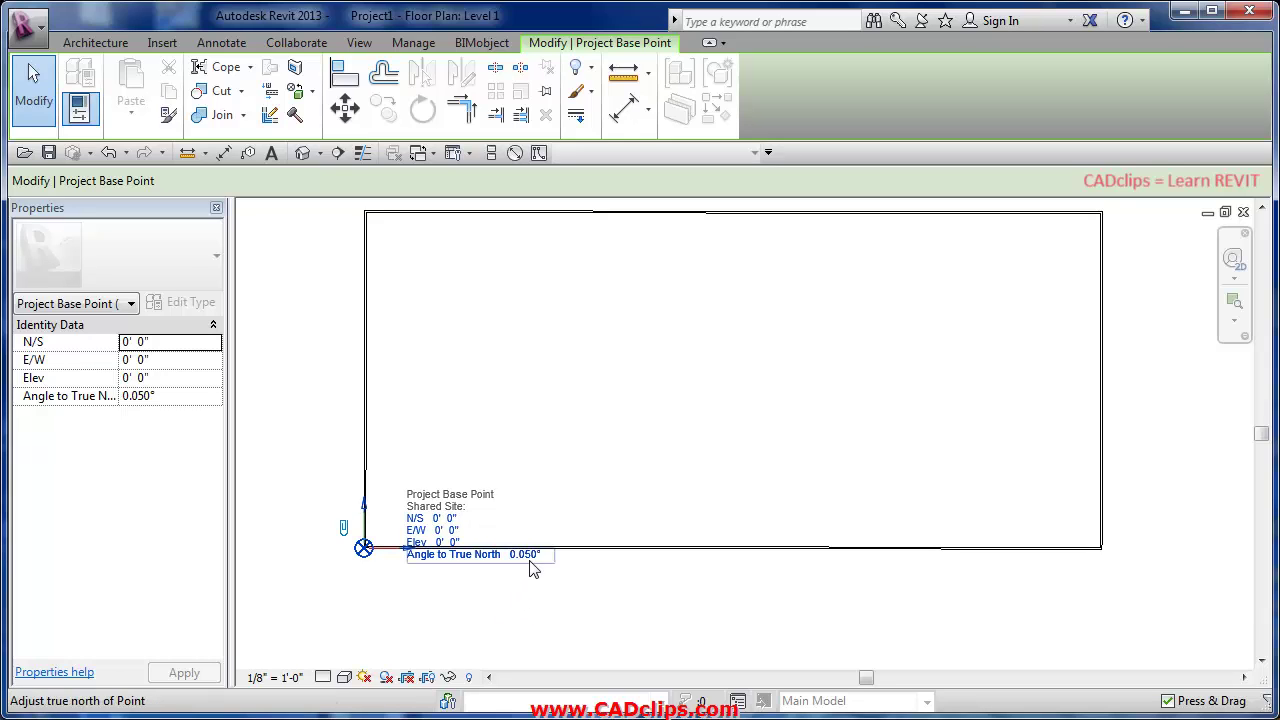
pyautogui.click(694, 593)
pyautogui.scroll(3, 868, 570)
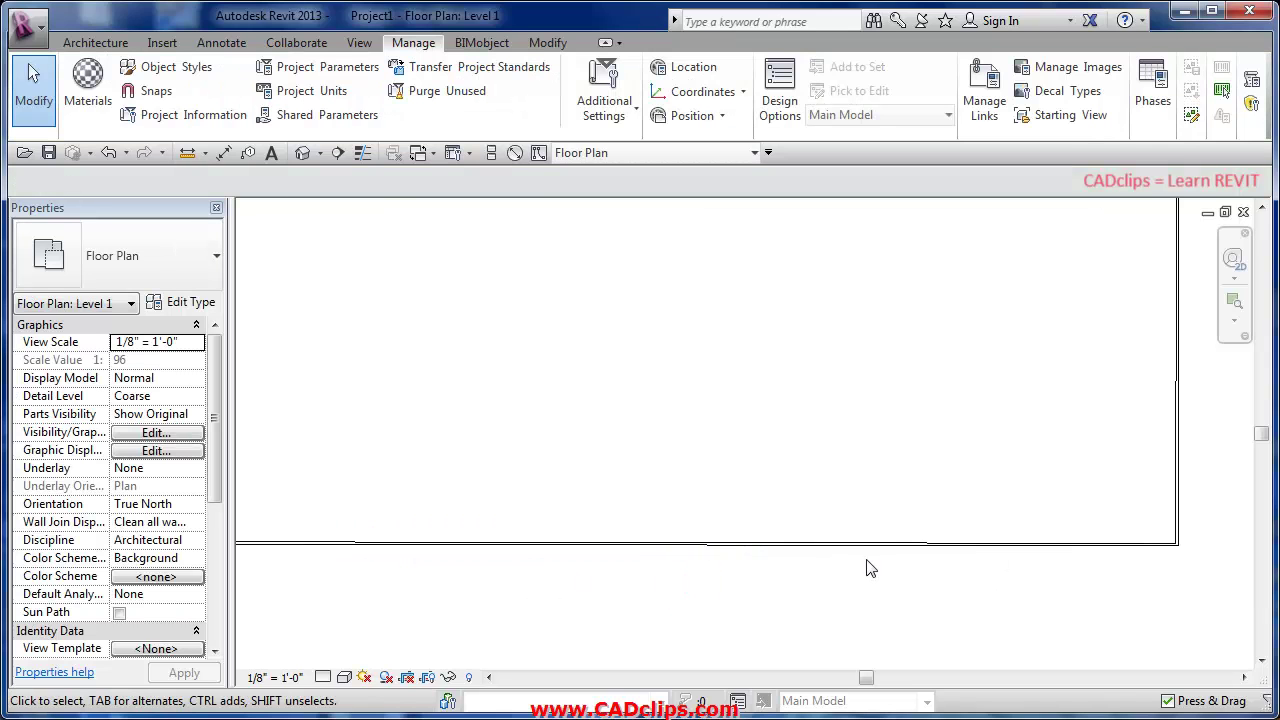
pyautogui.scroll(-3, 868, 568)
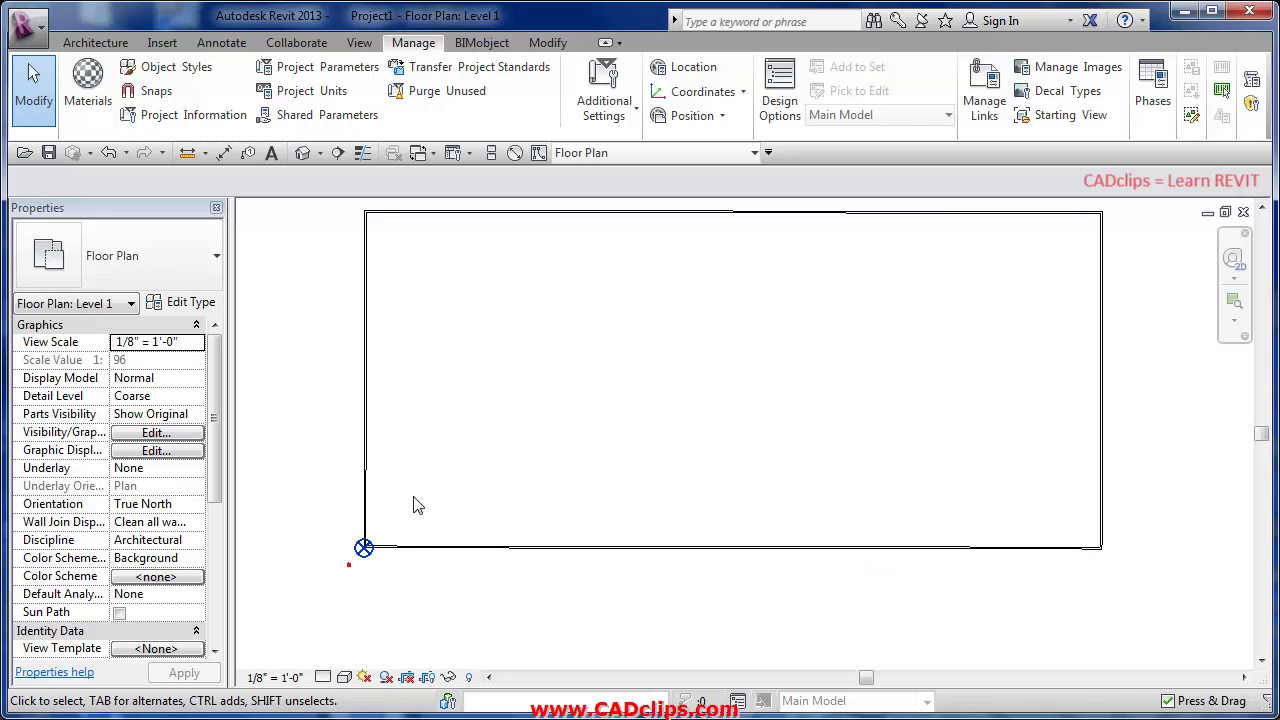
# Set the project base point's Angle to True North to 0.1°
pyautogui.click(363, 548)
pyautogui.click(528, 554)
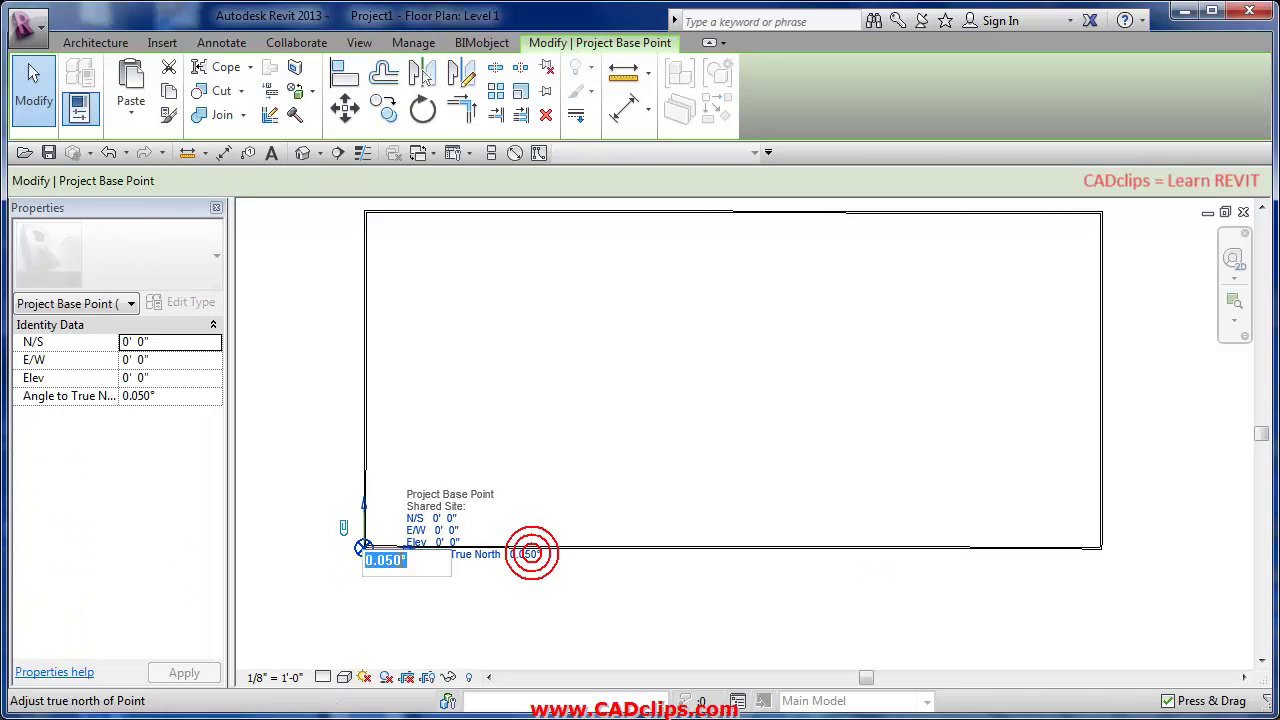
pyautogui.click(390, 563)
pyautogui.press('BackSpace')
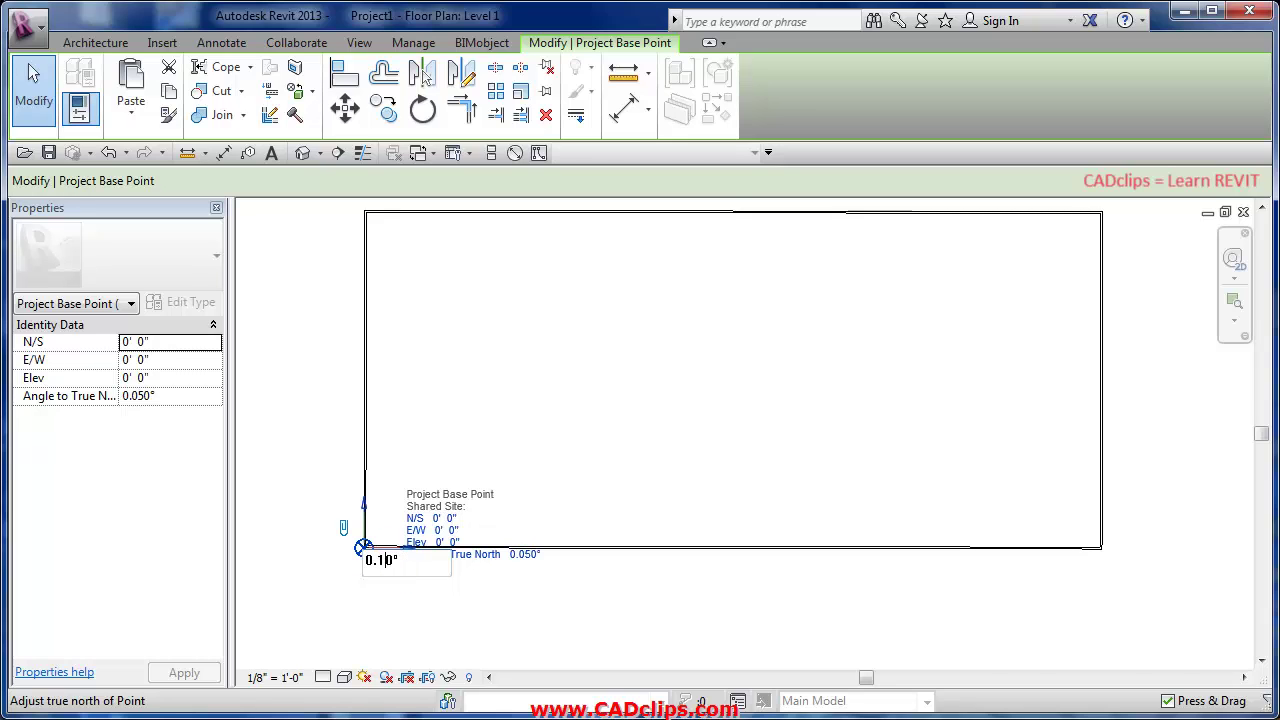
pyautogui.write('1')
pyautogui.press('Return')
pyautogui.click(700, 584)
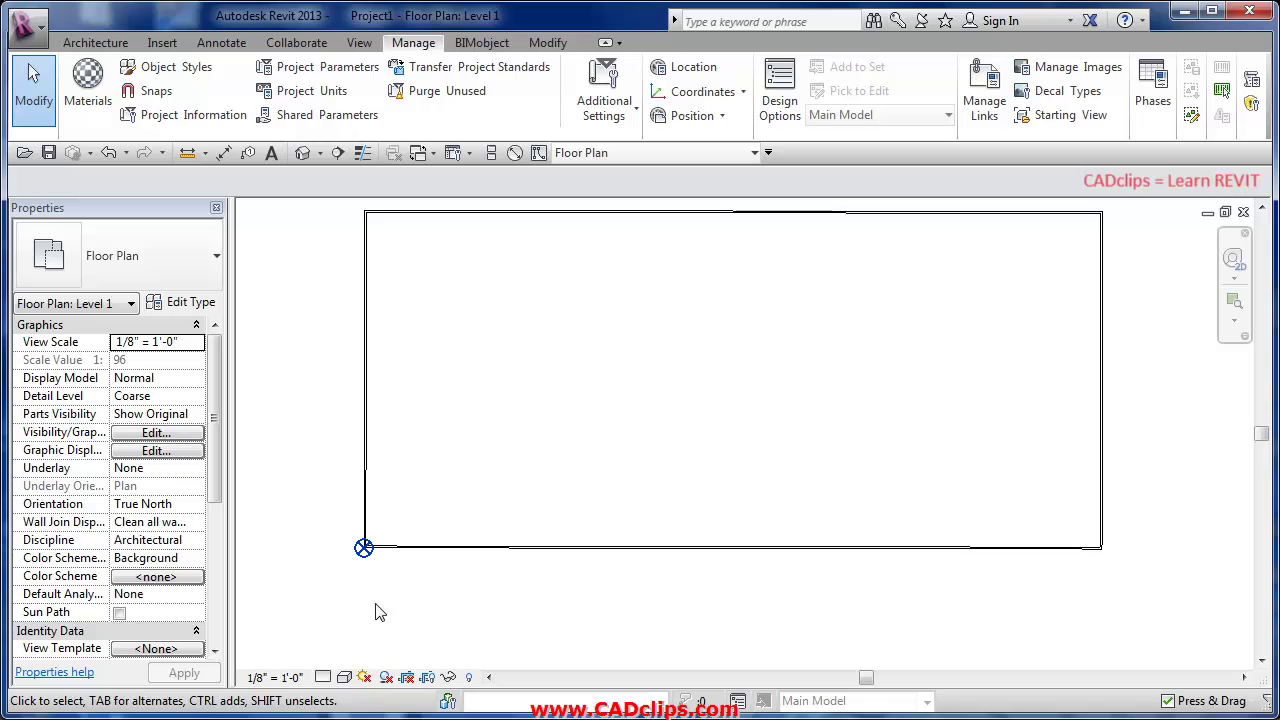
# Set the project base point's Angle to True North to 0° and inspect the rectangle's walls for straightness
pyautogui.moveTo(337, 595); pyautogui.dragTo(476, 533)
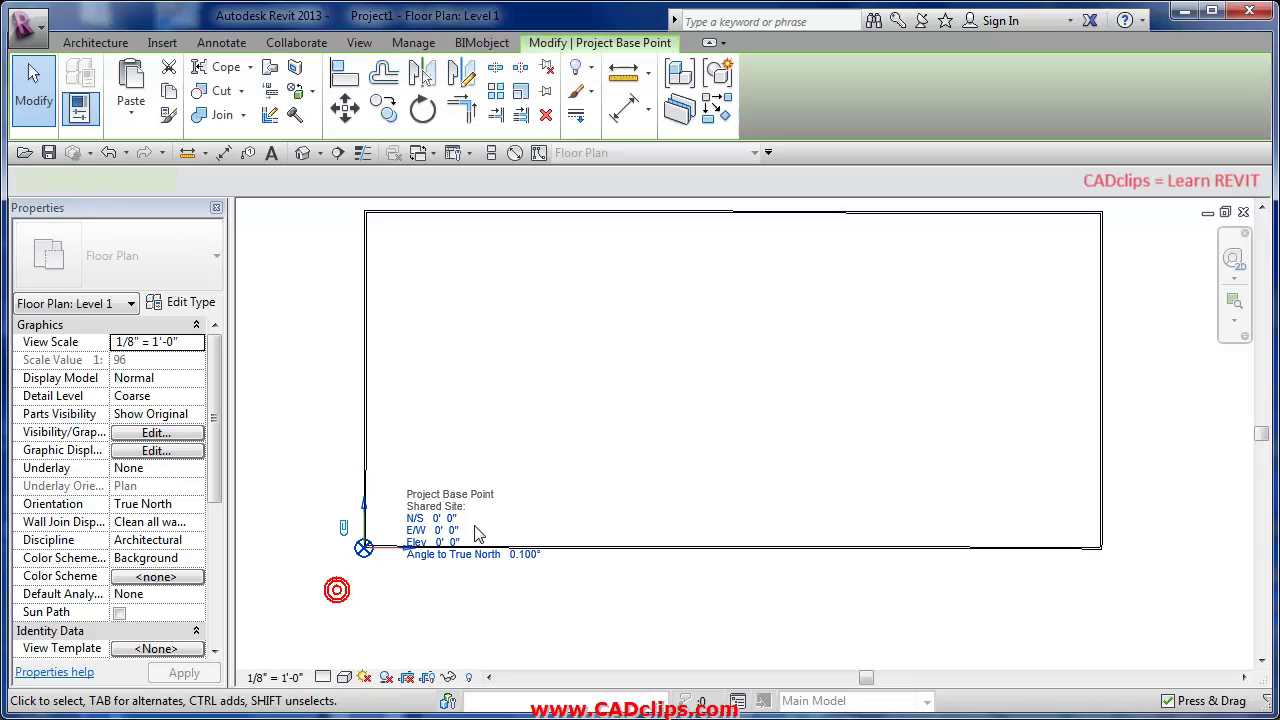
pyautogui.click(524, 555)
pyautogui.write('0')
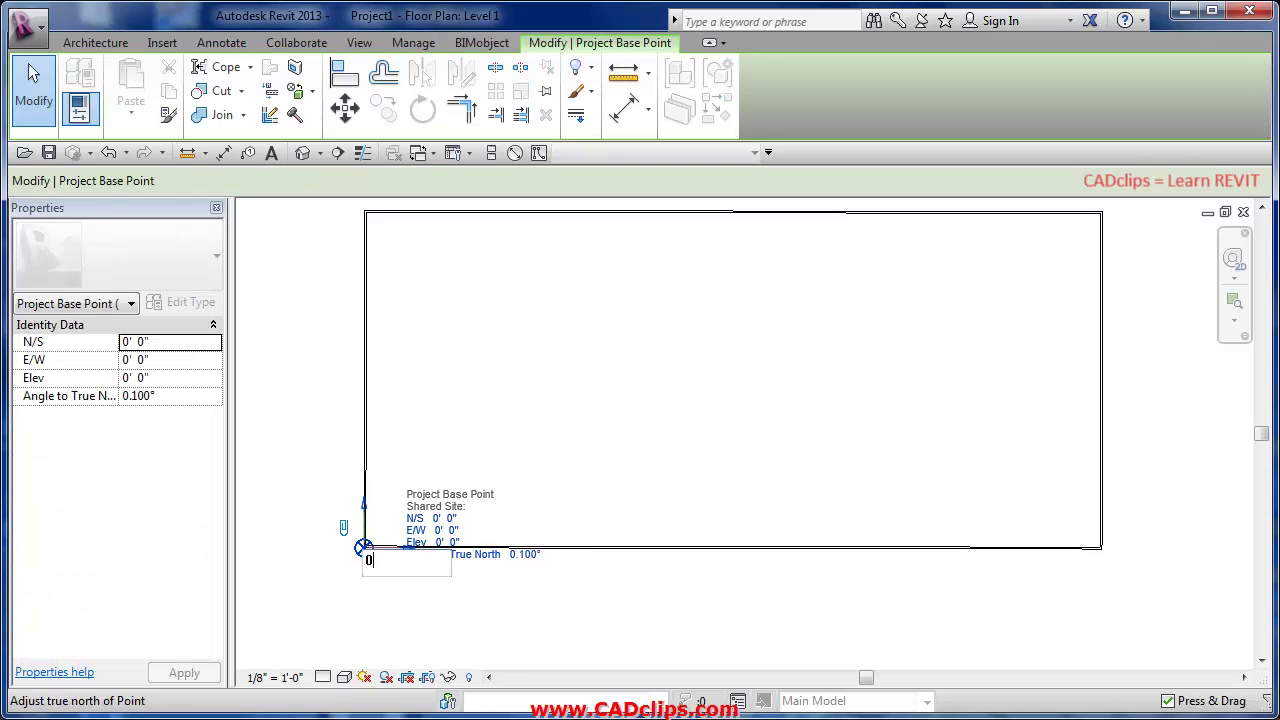
pyautogui.press('Return')
pyautogui.click(510, 598)
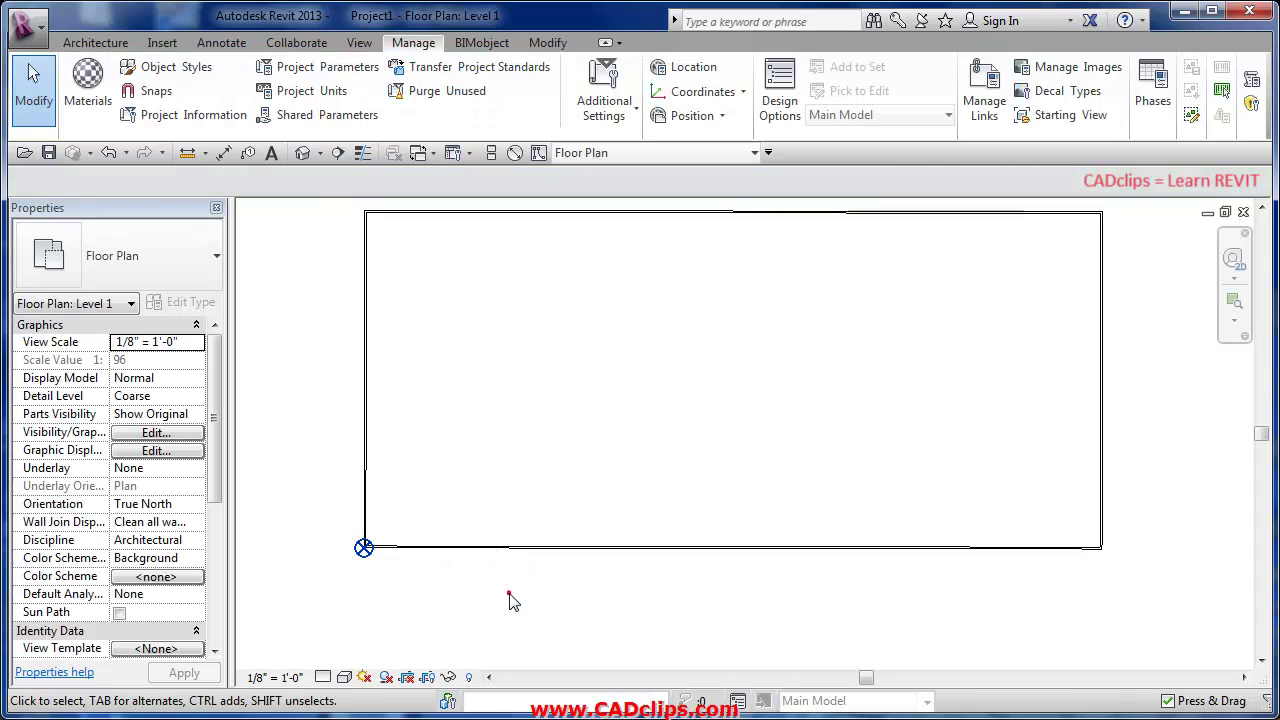
pyautogui.press('z')
pyautogui.press('f')
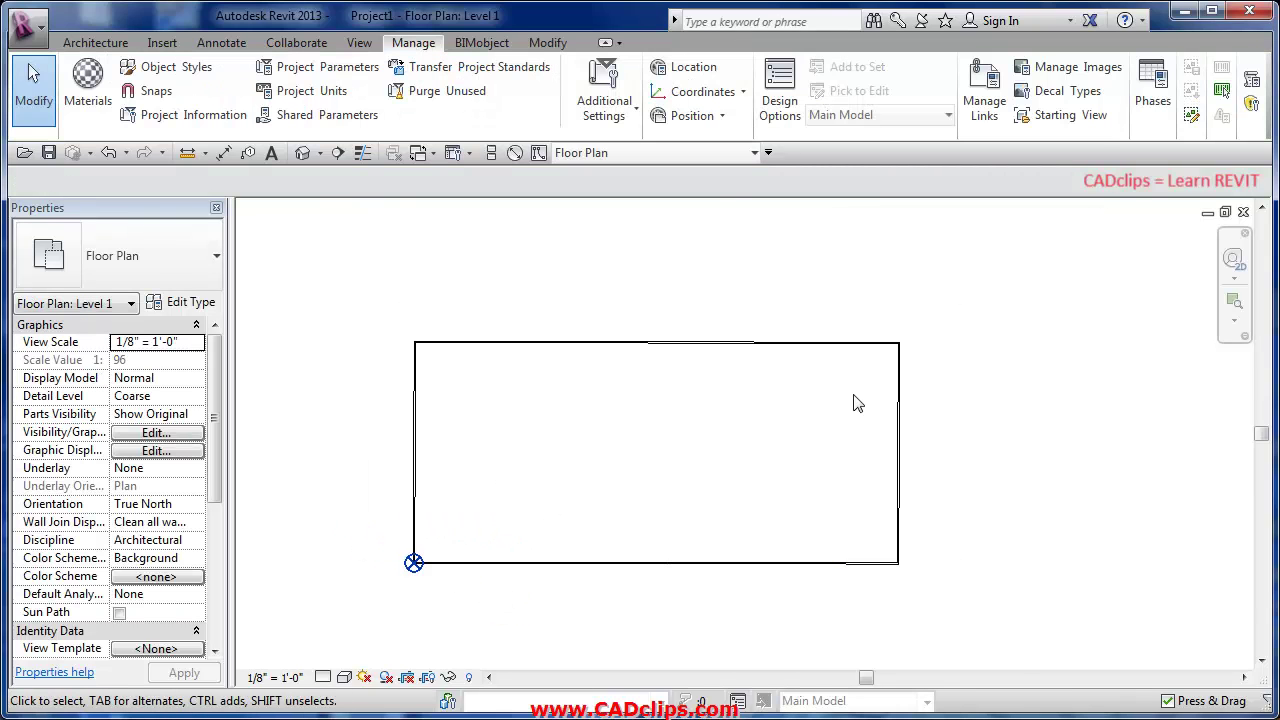
pyautogui.scroll(3, 857, 403)
pyautogui.scroll(-4, 966, 400)
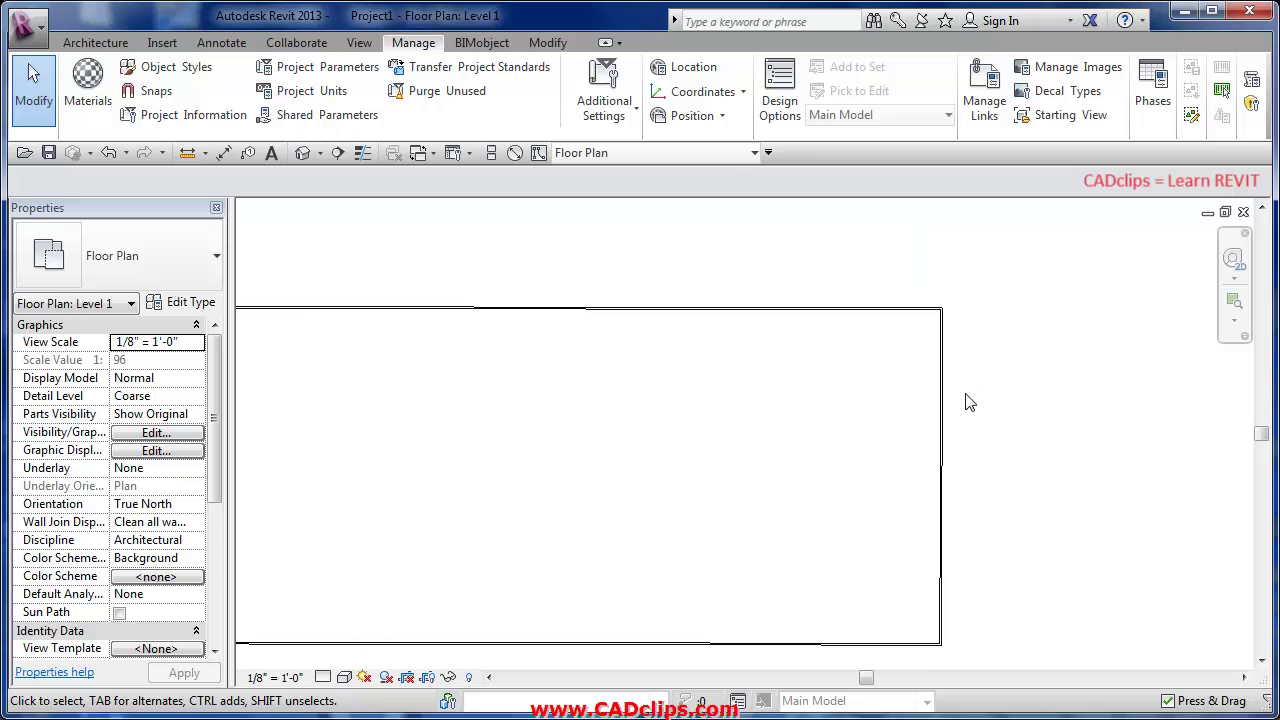
pyautogui.moveTo(960, 409); pyautogui.dragTo(810, 450, button='middle')
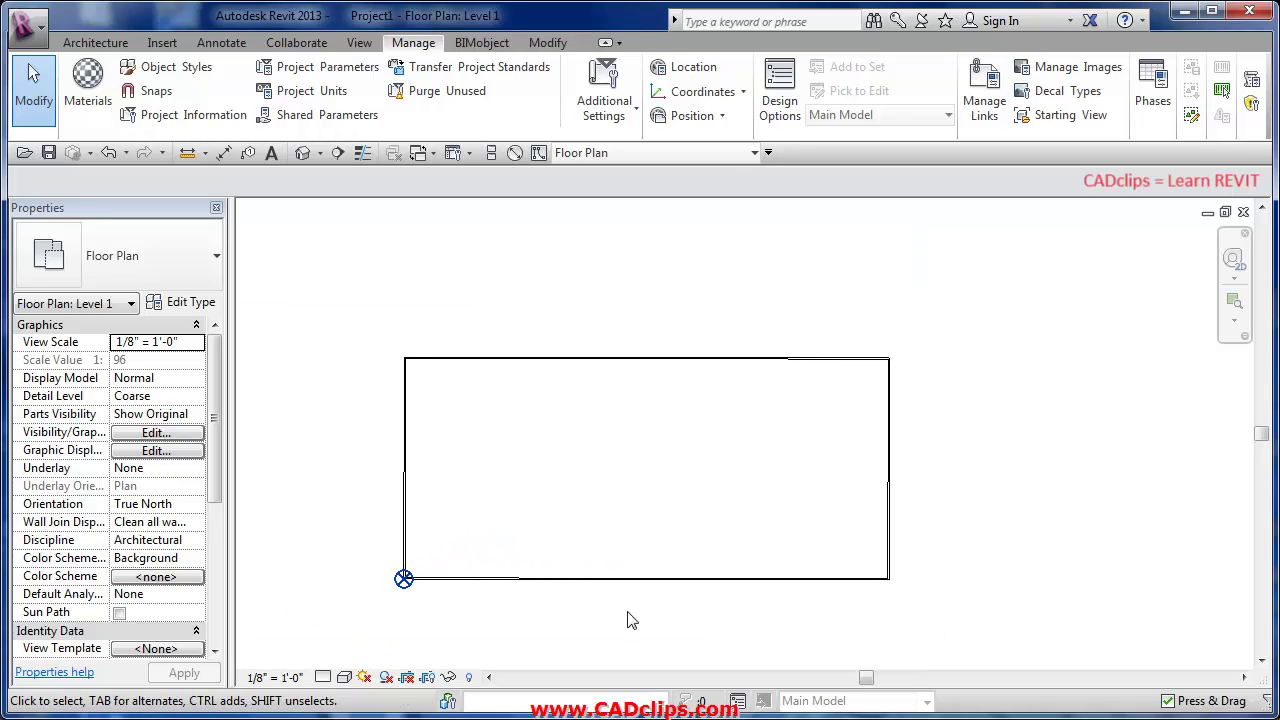
pyautogui.scroll(1, 563, 606)
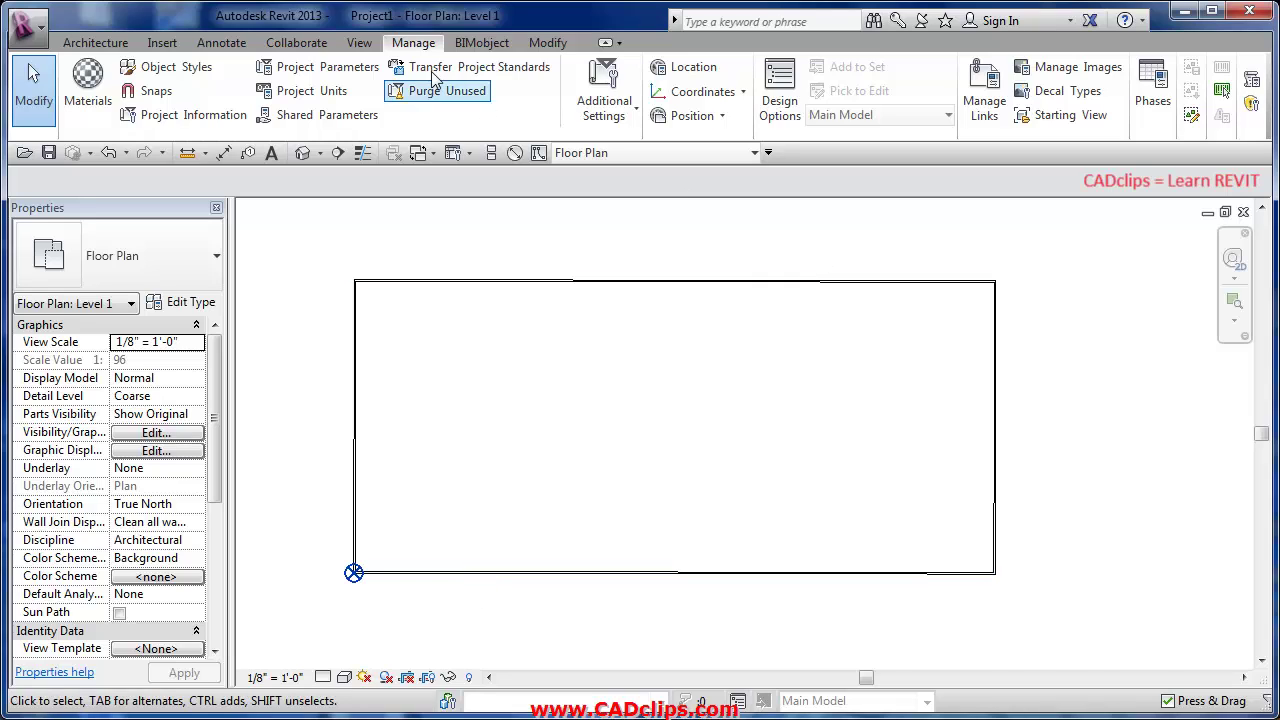
# Draw a horizontal reference plane from the project base point along the rectangle's lower wall, ending beyond its lower-right corner
pyautogui.click(112, 47)
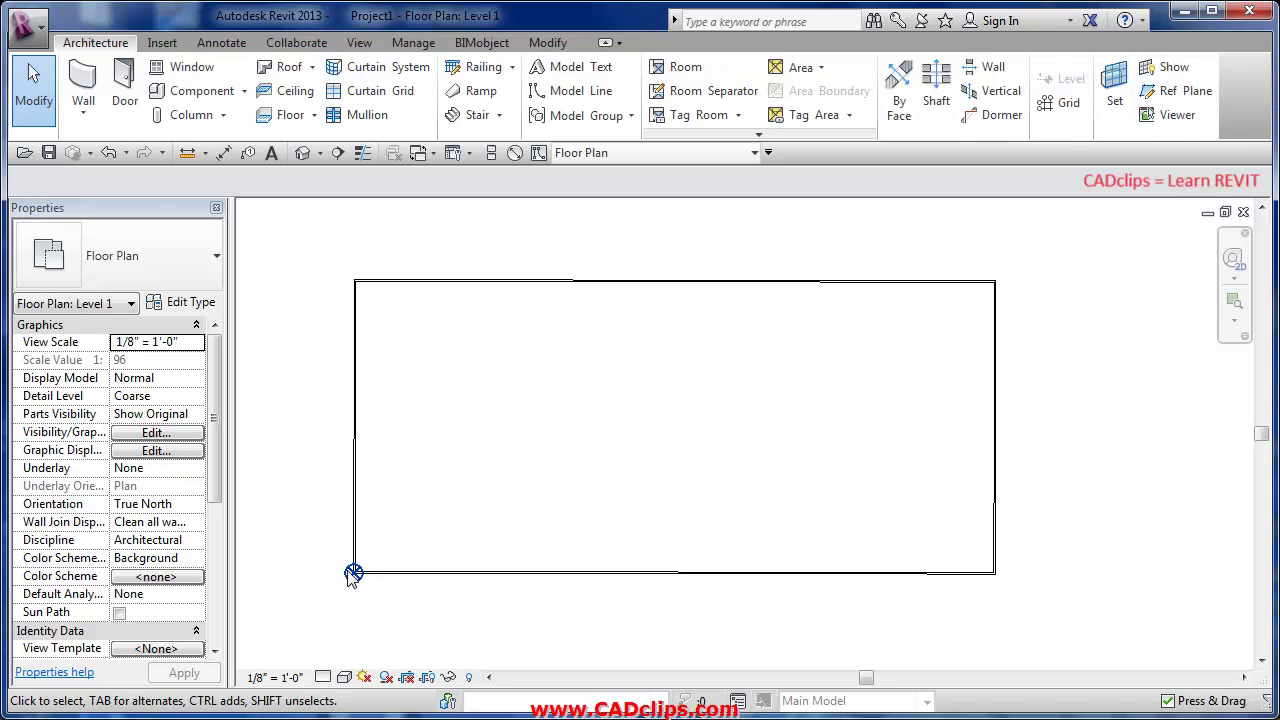
pyautogui.click(1165, 90)
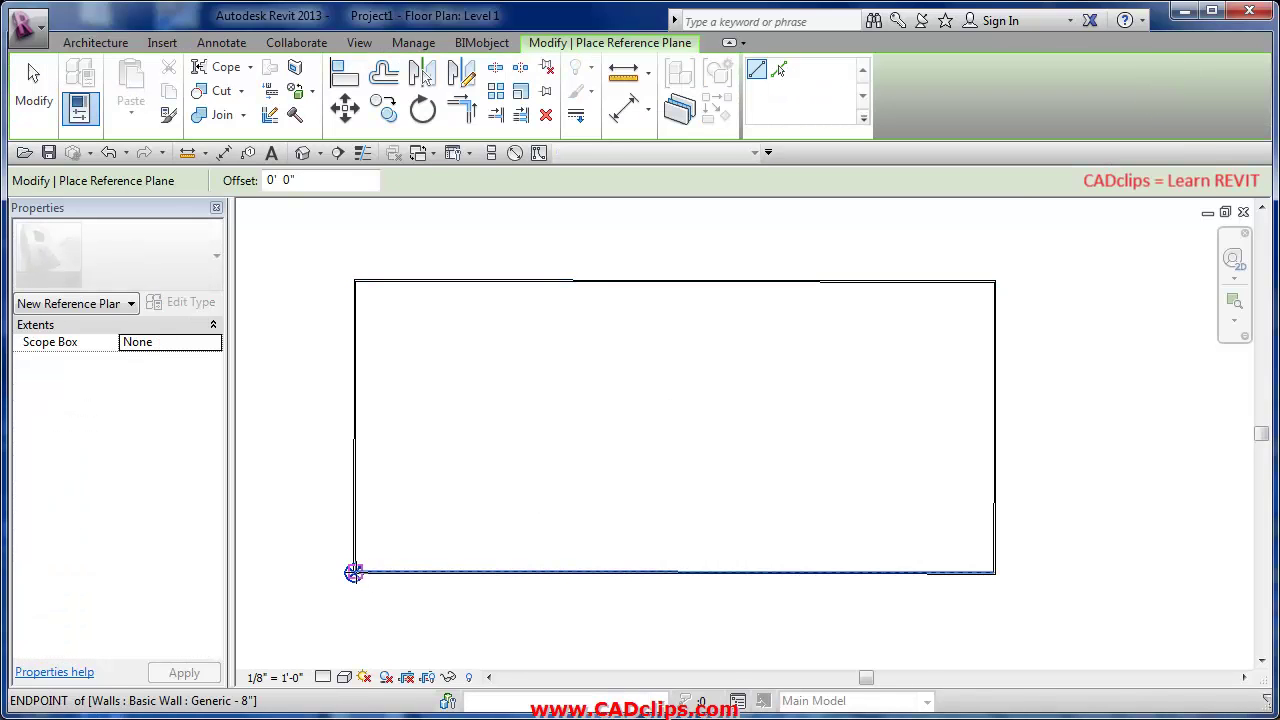
pyautogui.scroll(4, 353, 572)
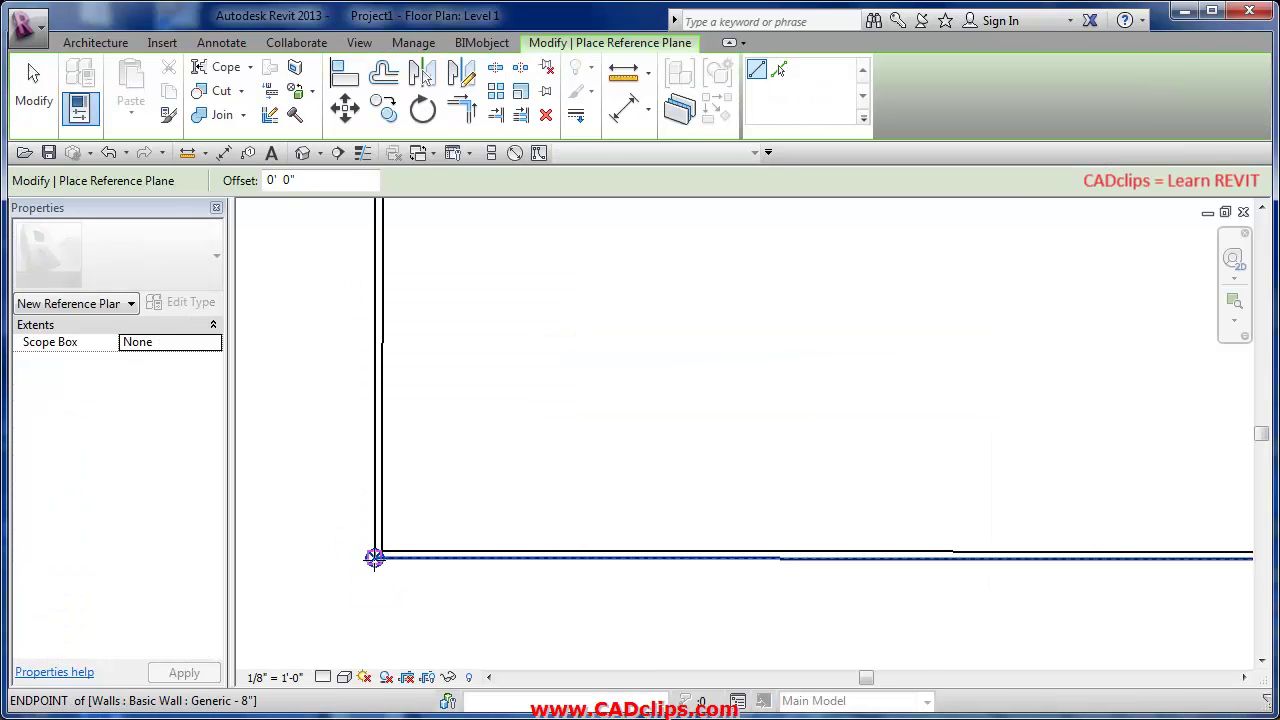
pyautogui.click(374, 557)
pyautogui.scroll(-3, 508, 562)
pyautogui.moveTo(509, 560); pyautogui.dragTo(431, 589, button='middle')
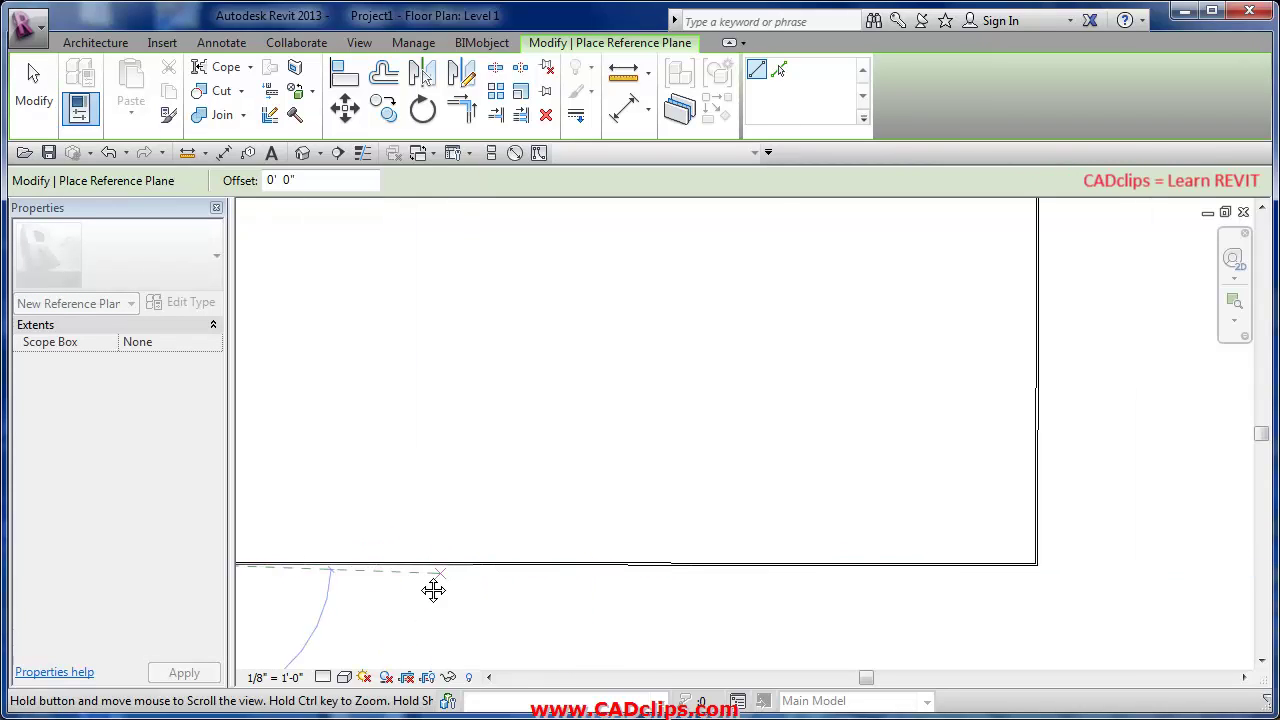
pyautogui.scroll(-2, 431, 589)
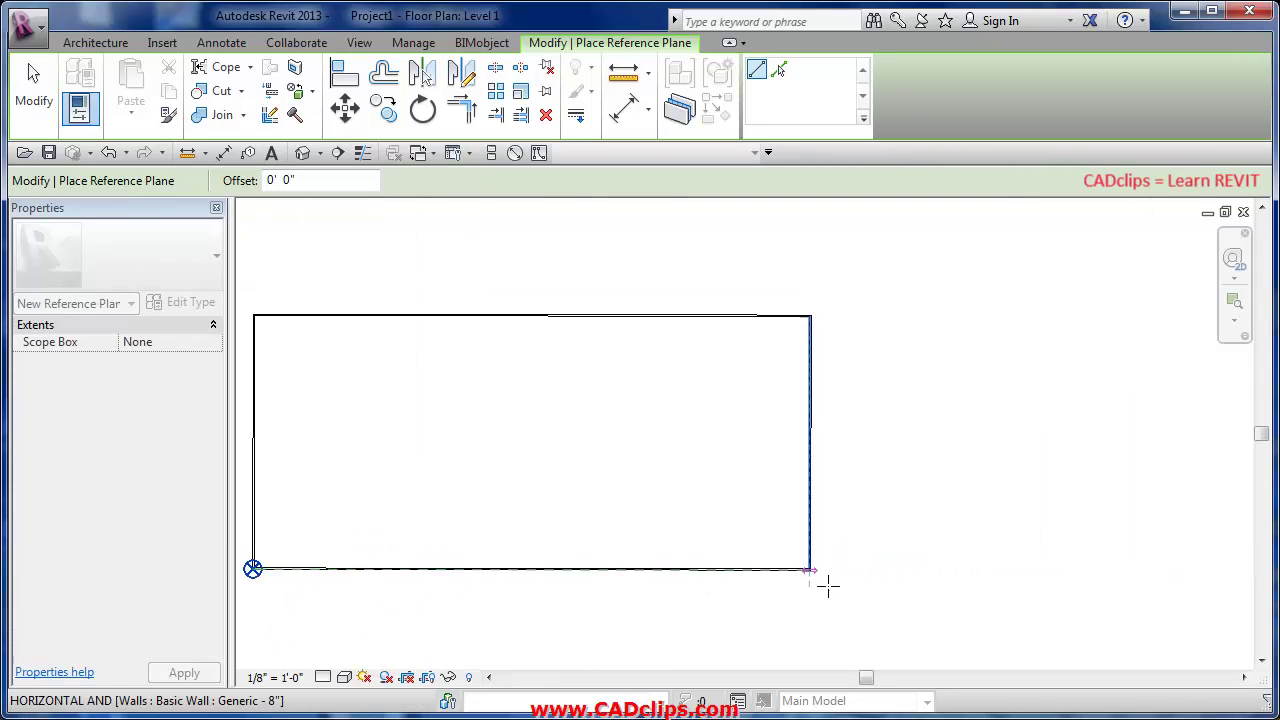
pyautogui.click(883, 585)
pyautogui.press('Escape')
pyautogui.press('Escape')
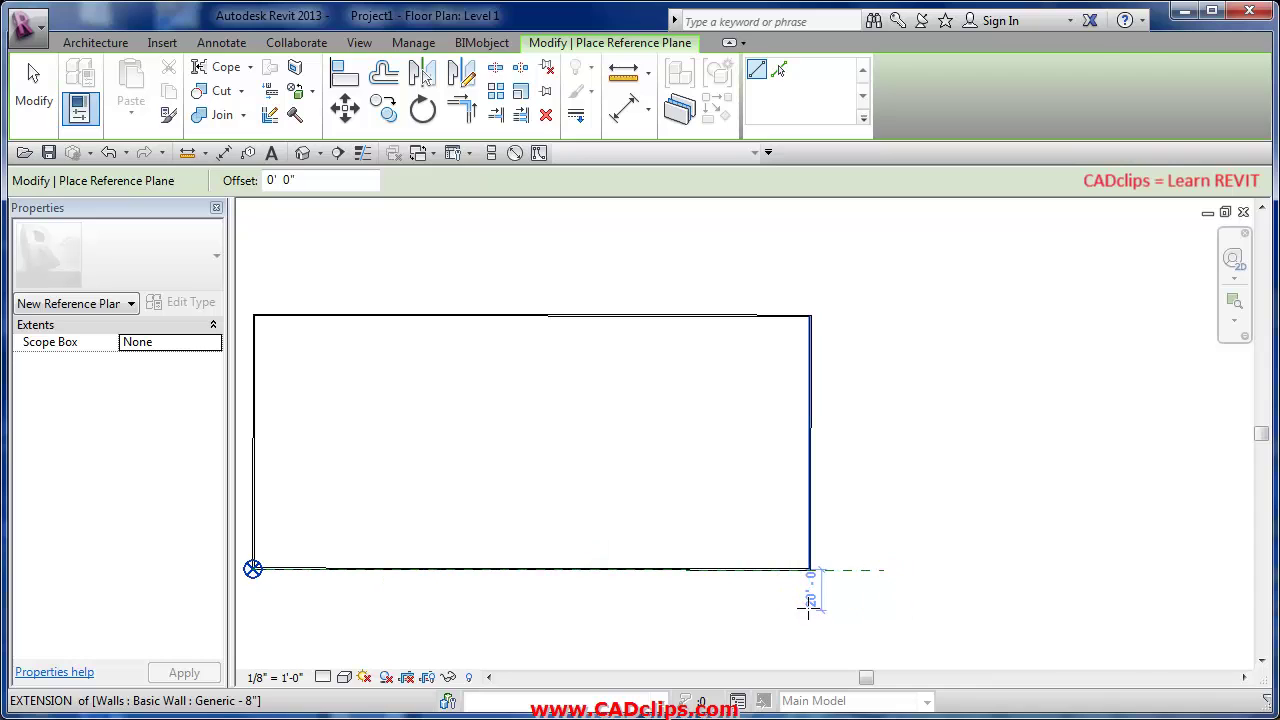
# Extend the reference plane's left end a short distance beyond the project base point
pyautogui.moveTo(849, 620); pyautogui.dragTo(974, 594, button='middle')
pyautogui.click(997, 564)
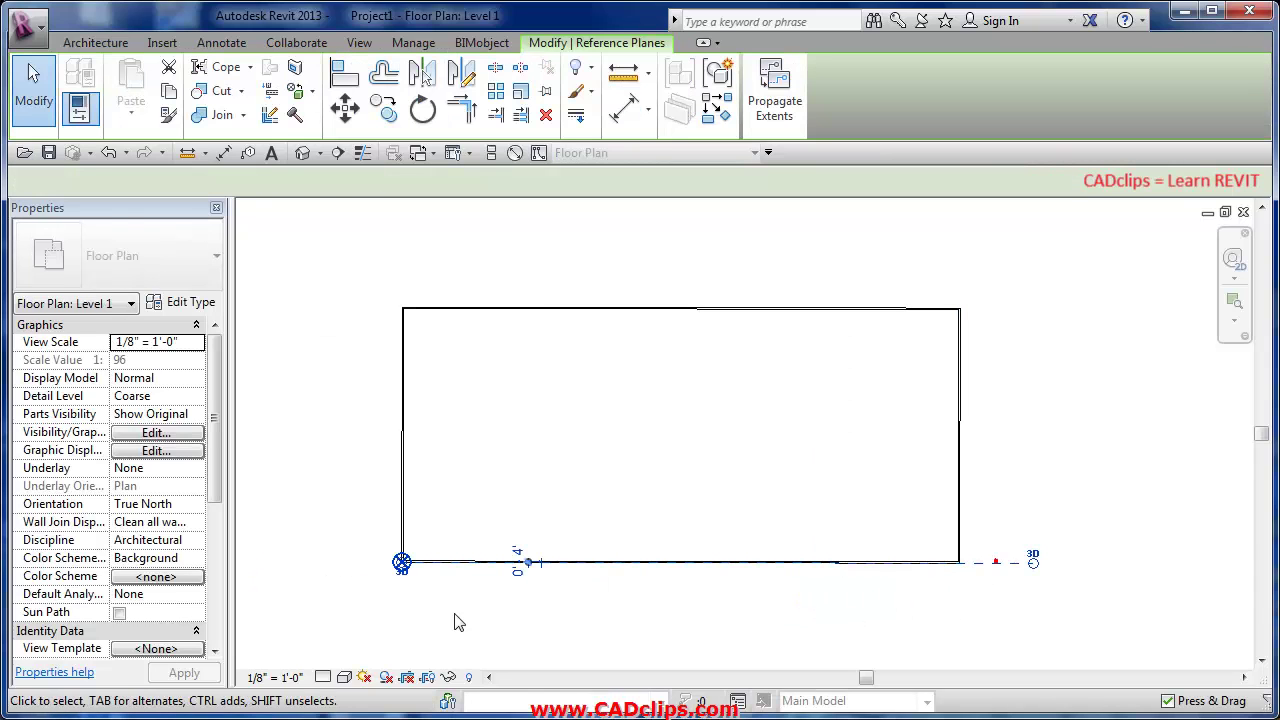
pyautogui.moveTo(405, 565); pyautogui.dragTo(371, 565)
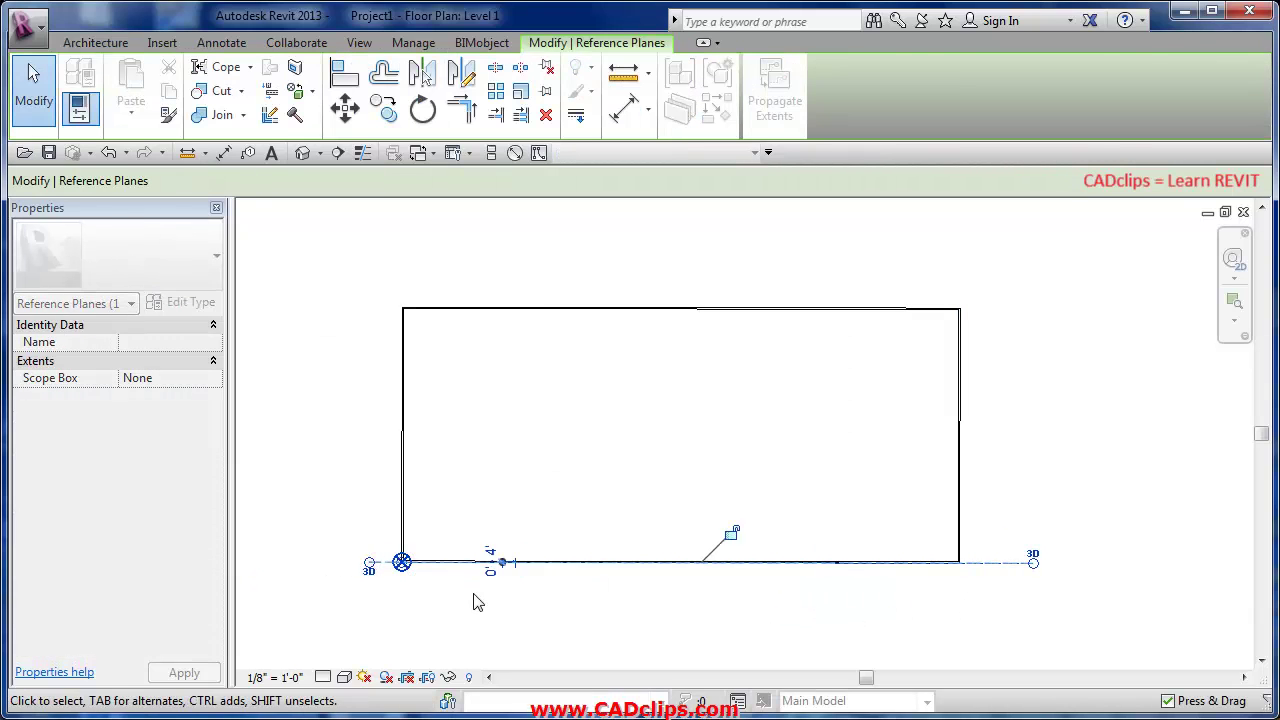
pyautogui.click(423, 586)
# Turn on thin line display and compare the lower wall with the reference plane at both lower corners
pyautogui.scroll(2, 420, 585)
pyautogui.scroll(3, 410, 560)
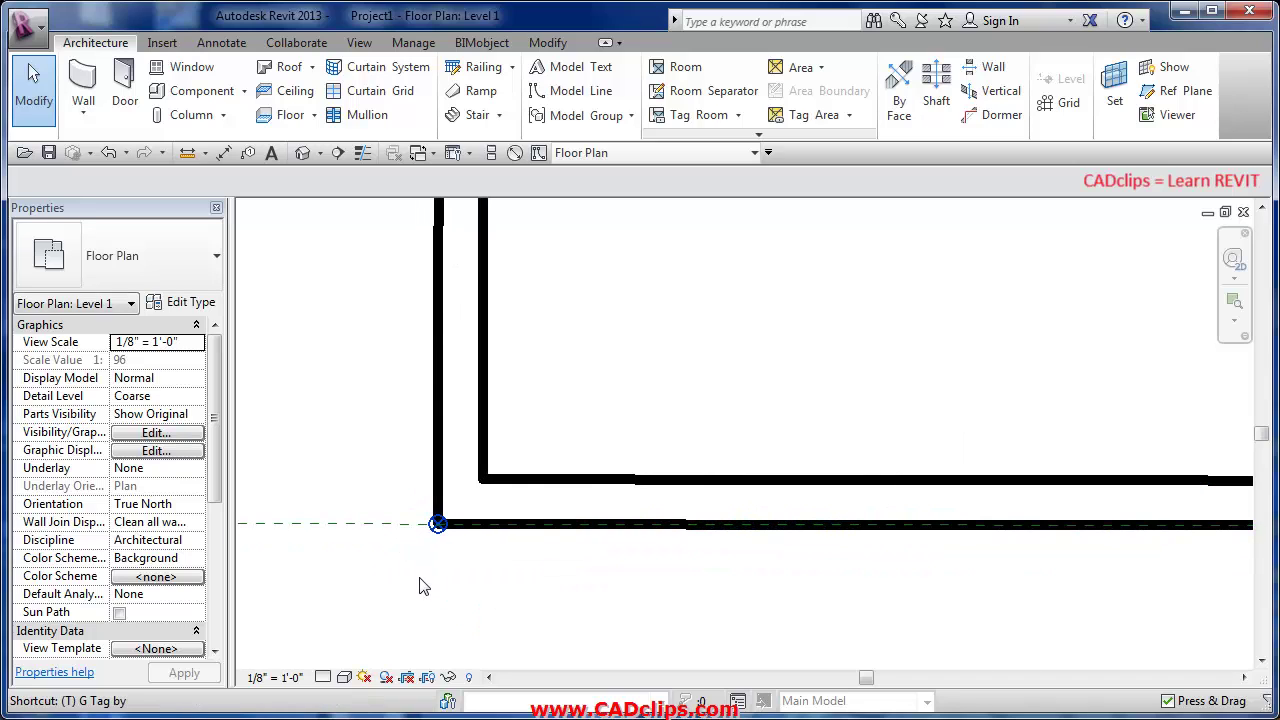
pyautogui.press('t')
pyautogui.press('l')
pyautogui.scroll(1, 426, 540)
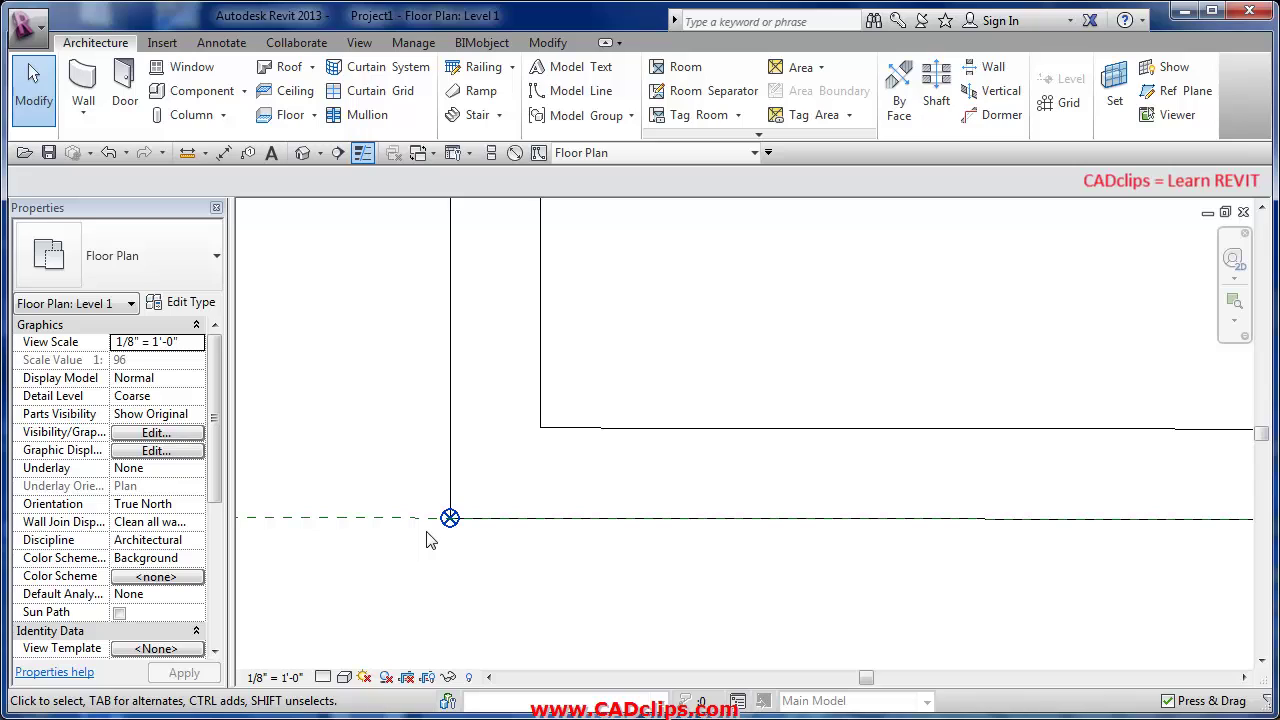
pyautogui.scroll(-5, 430, 540)
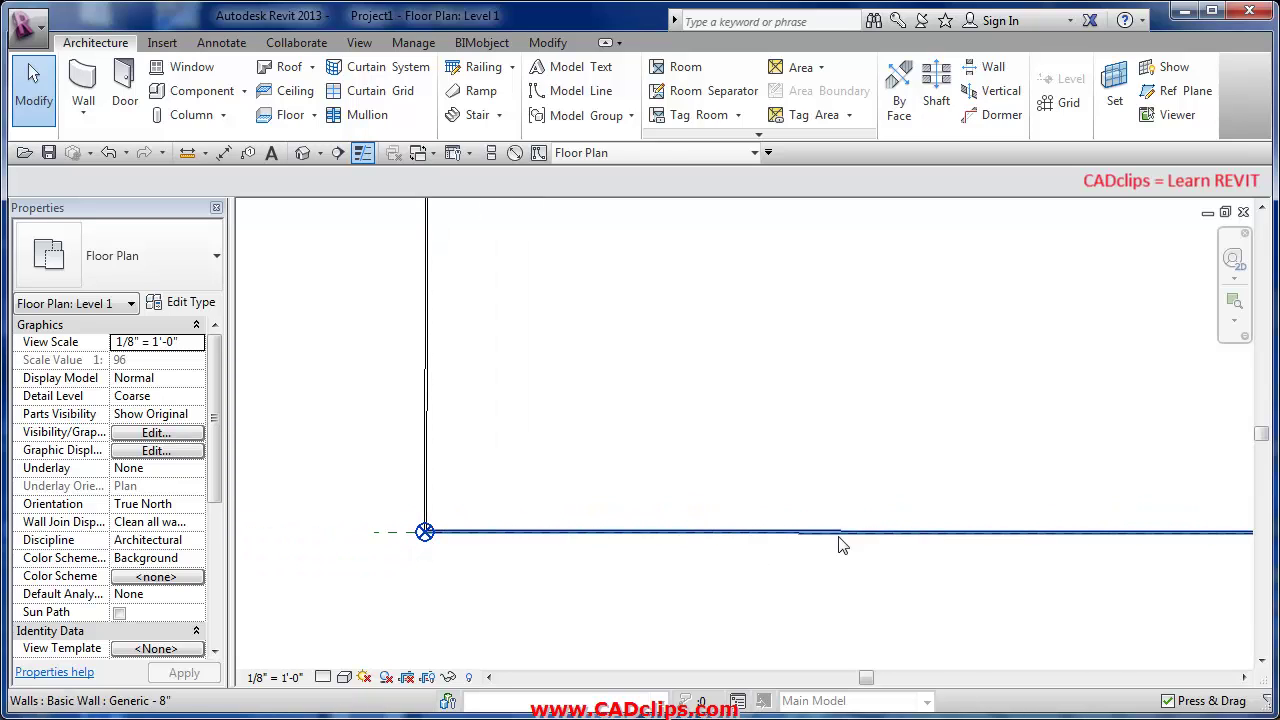
pyautogui.moveTo(843, 543); pyautogui.dragTo(841, 587, button='middle')
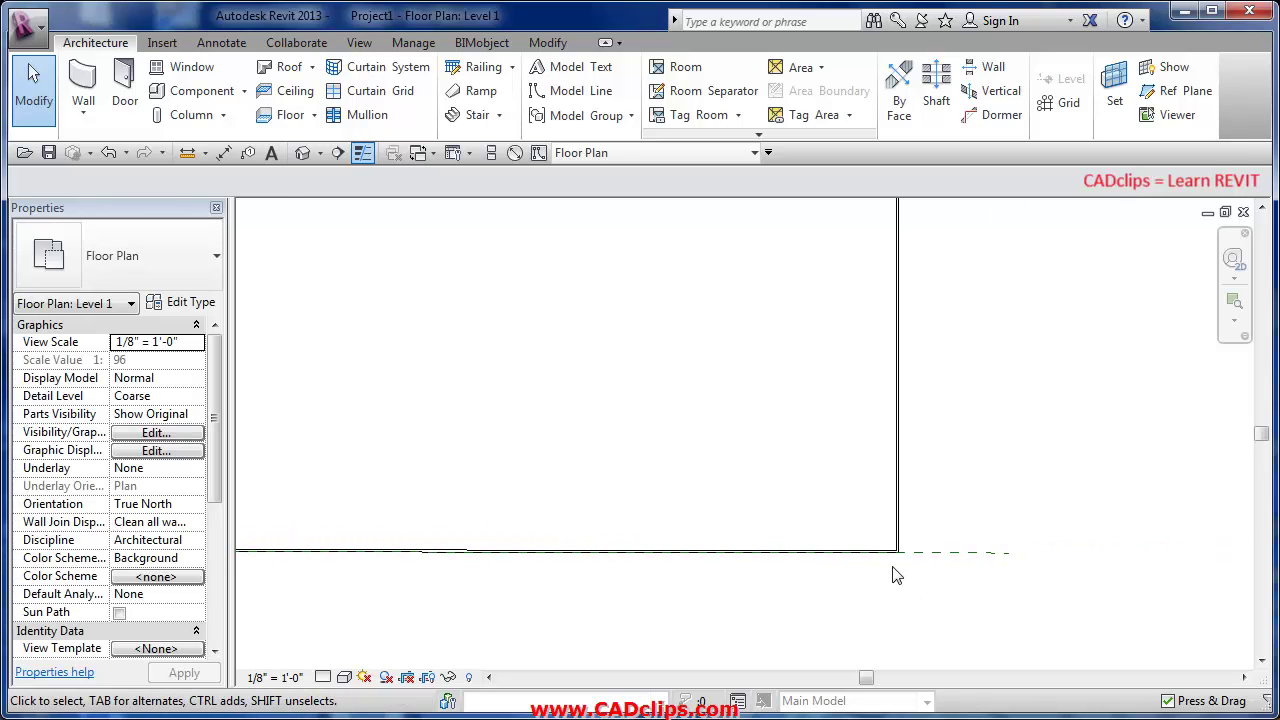
pyautogui.scroll(5, 895, 550)
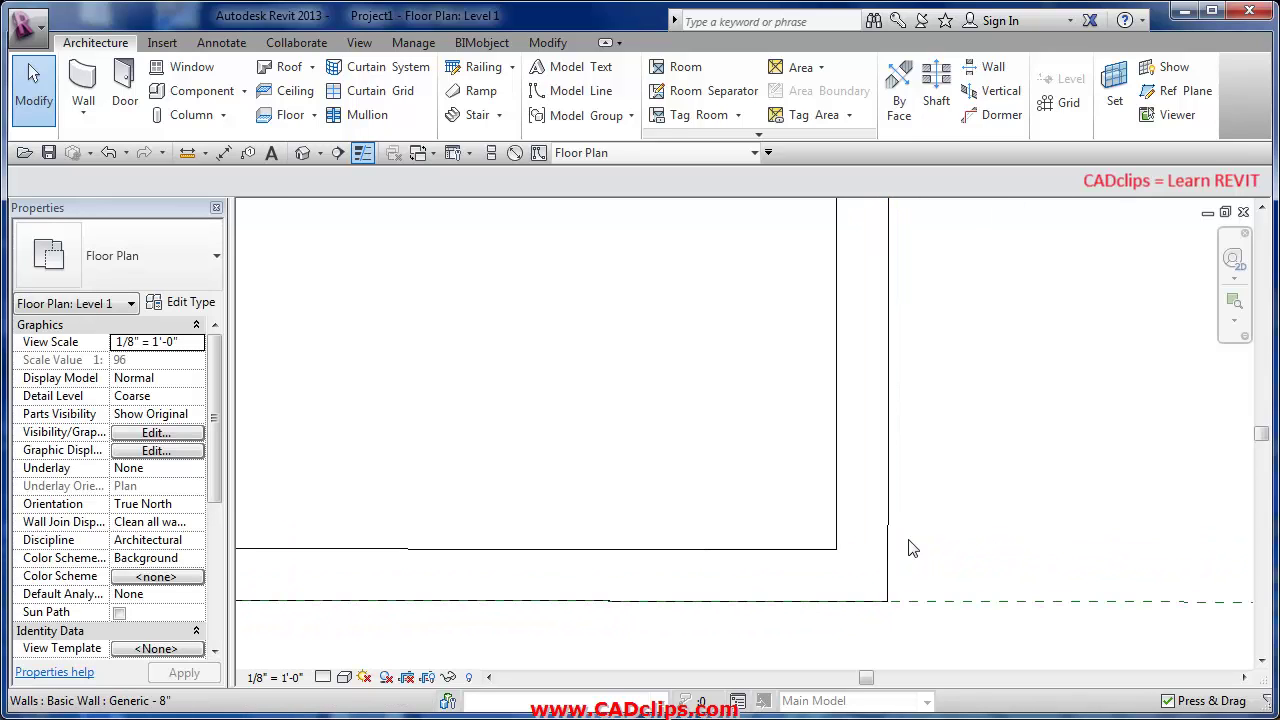
pyautogui.scroll(2, 904, 606)
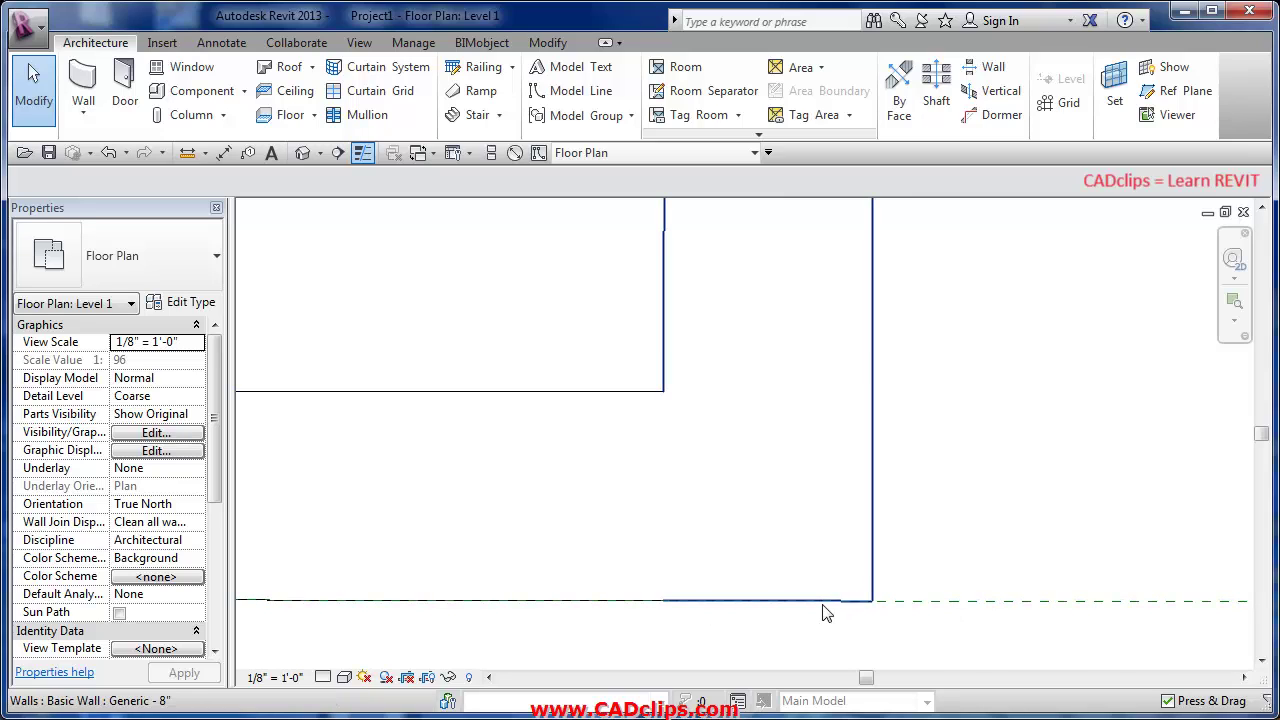
pyautogui.scroll(3, 862, 608)
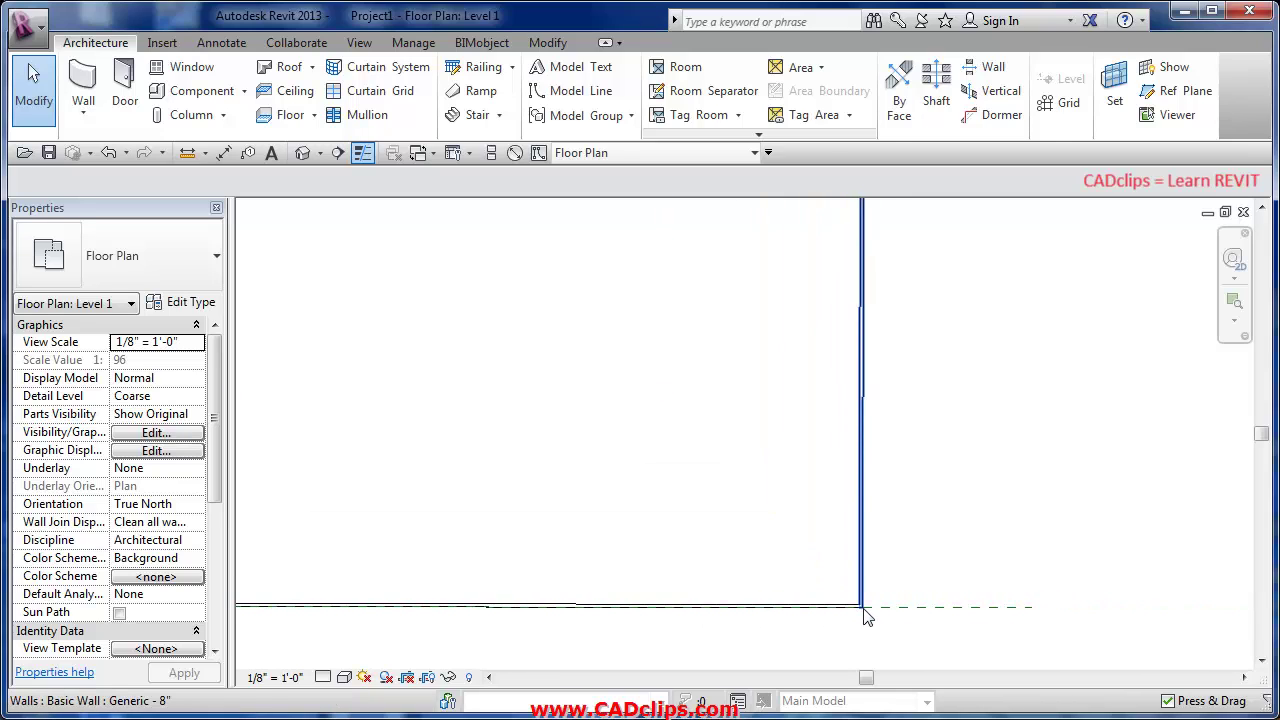
pyautogui.scroll(-5, 860, 612)
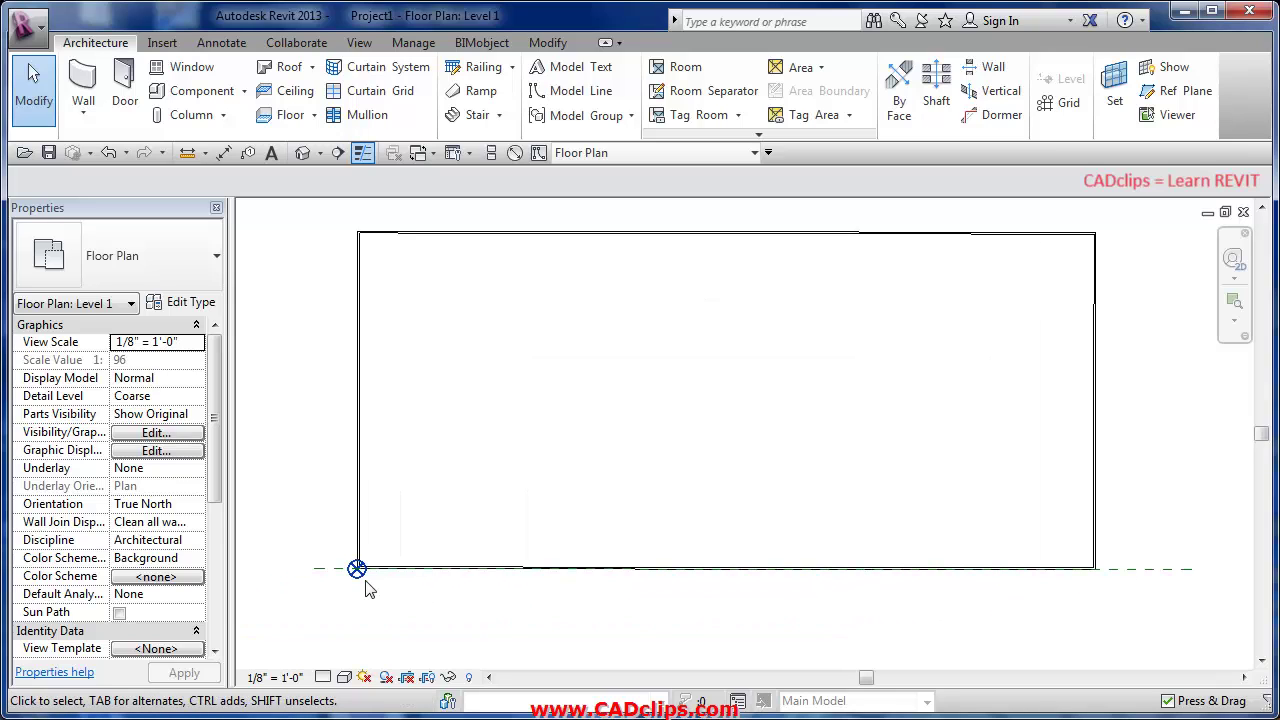
# Re-enter 0.0 as the project base point's Angle to True North
pyautogui.moveTo(331, 587); pyautogui.dragTo(432, 525)
pyautogui.click(517, 575)
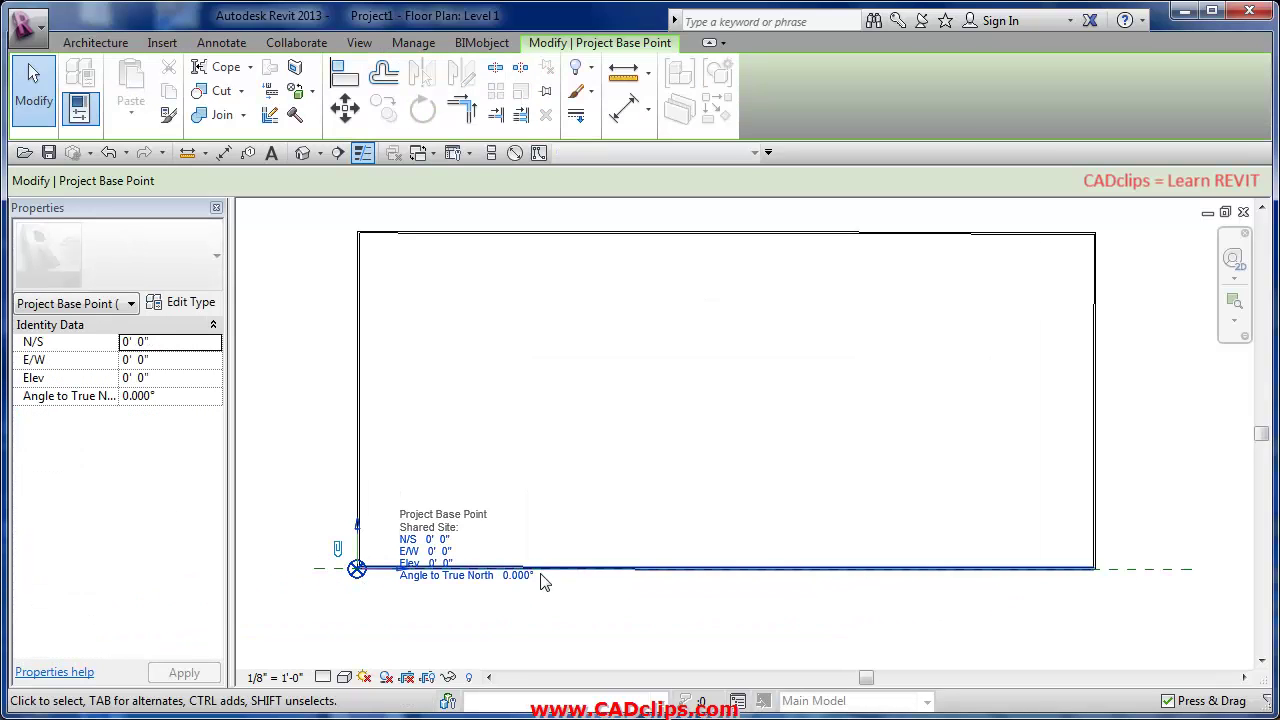
pyautogui.click(517, 575)
pyautogui.write('0')
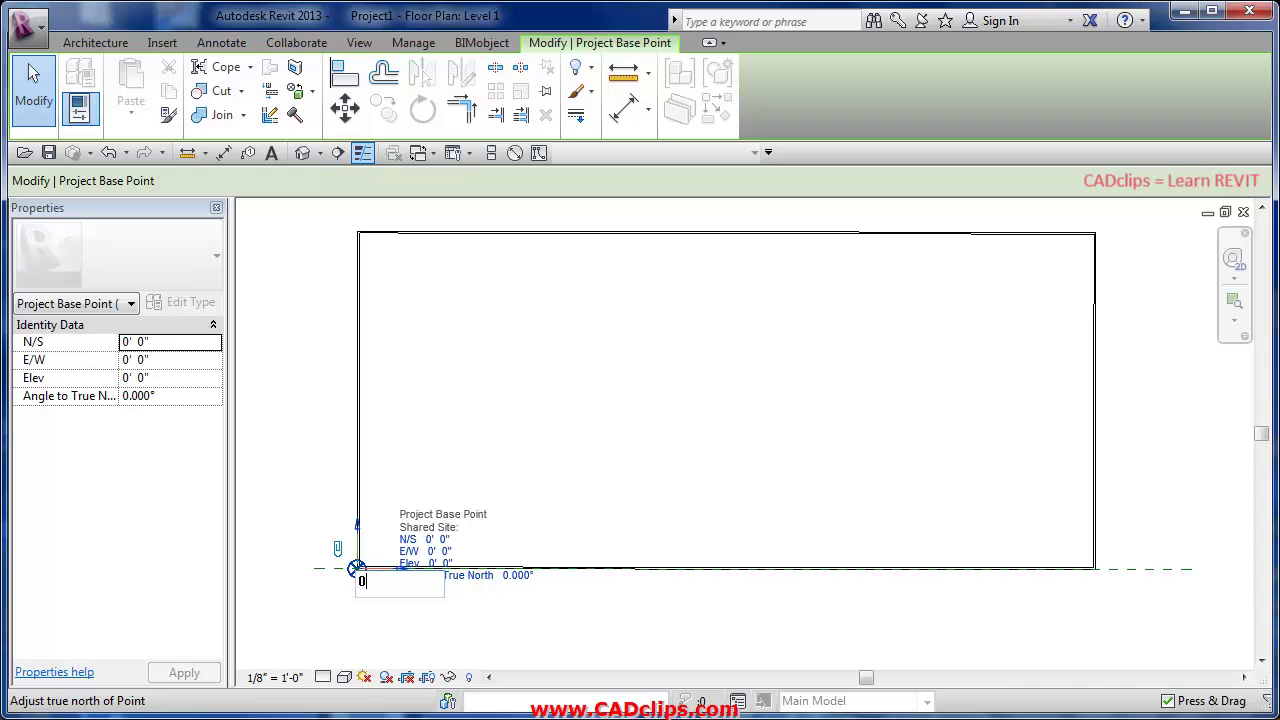
pyautogui.write('.0')
pyautogui.press('Return')
pyautogui.click(589, 597)
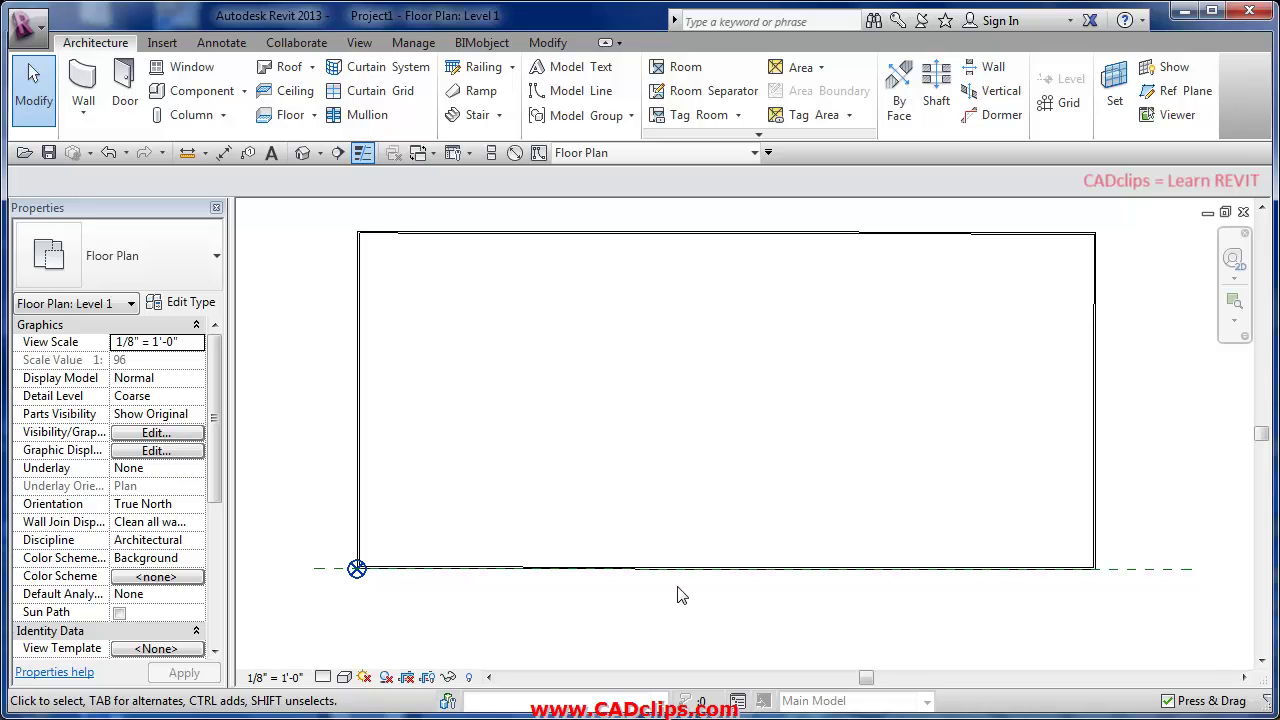
# Rotate the plan by setting the project base point's Angle to True North to 1°
pyautogui.moveTo(450, 517); pyautogui.dragTo(332, 610)
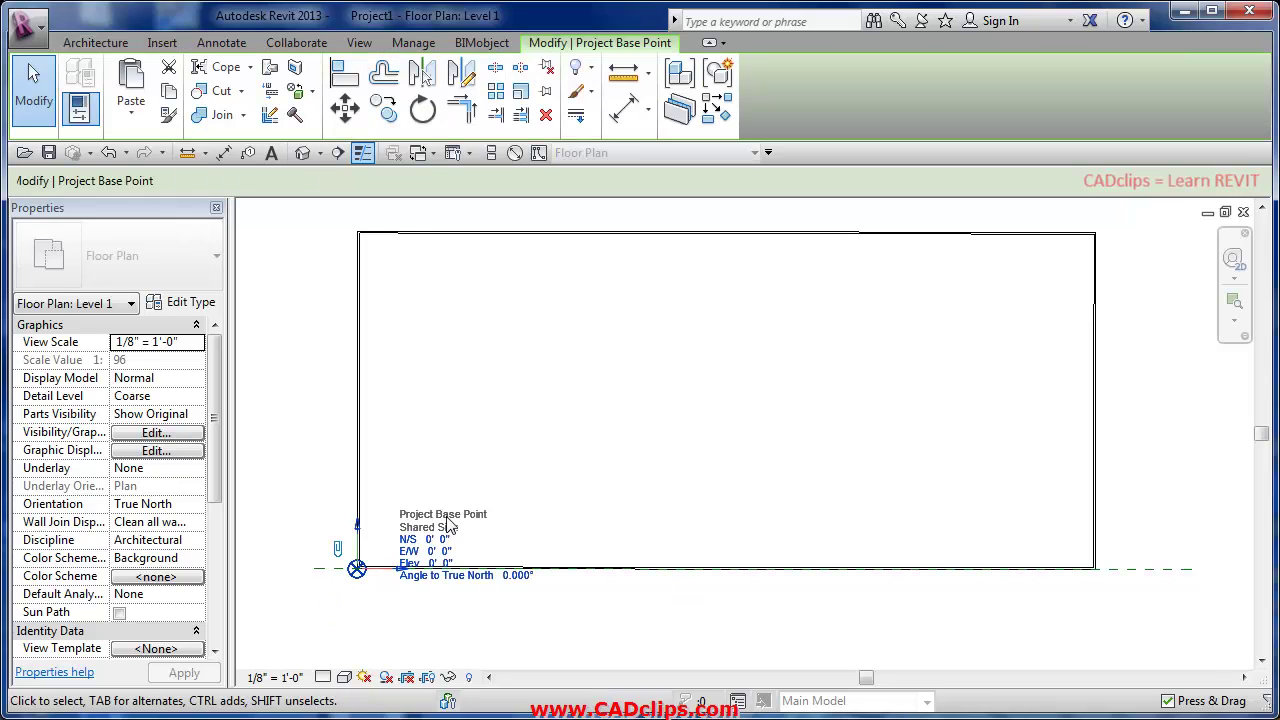
pyautogui.click(515, 577)
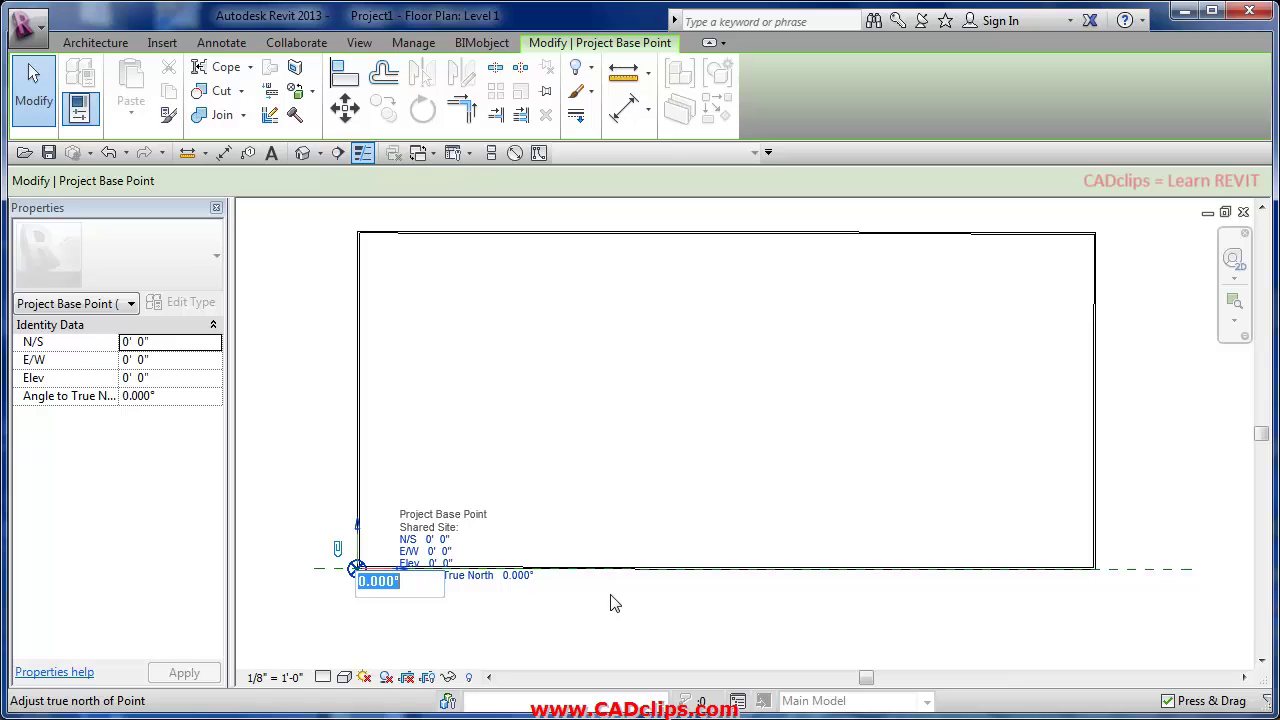
pyautogui.write('1')
pyautogui.press('Return')
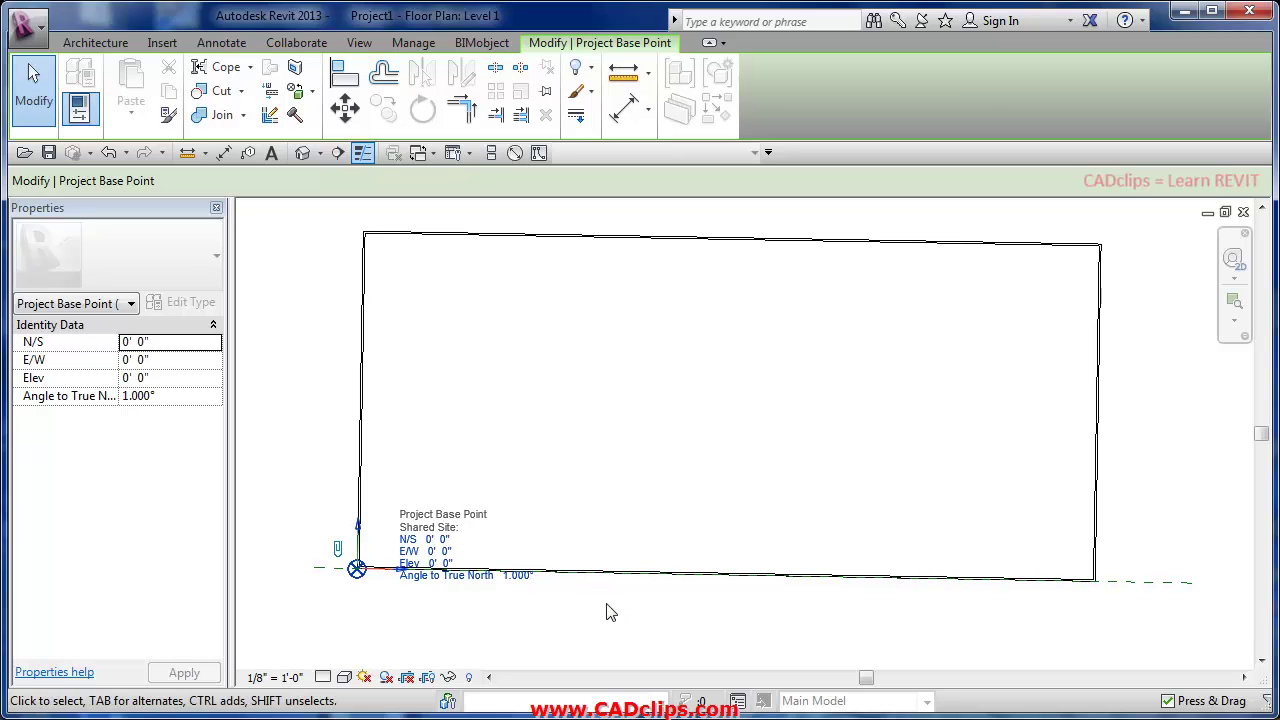
# Return the project base point's Angle to True North to 0° and check the rectangle against the reference plane
pyautogui.click(518, 576)
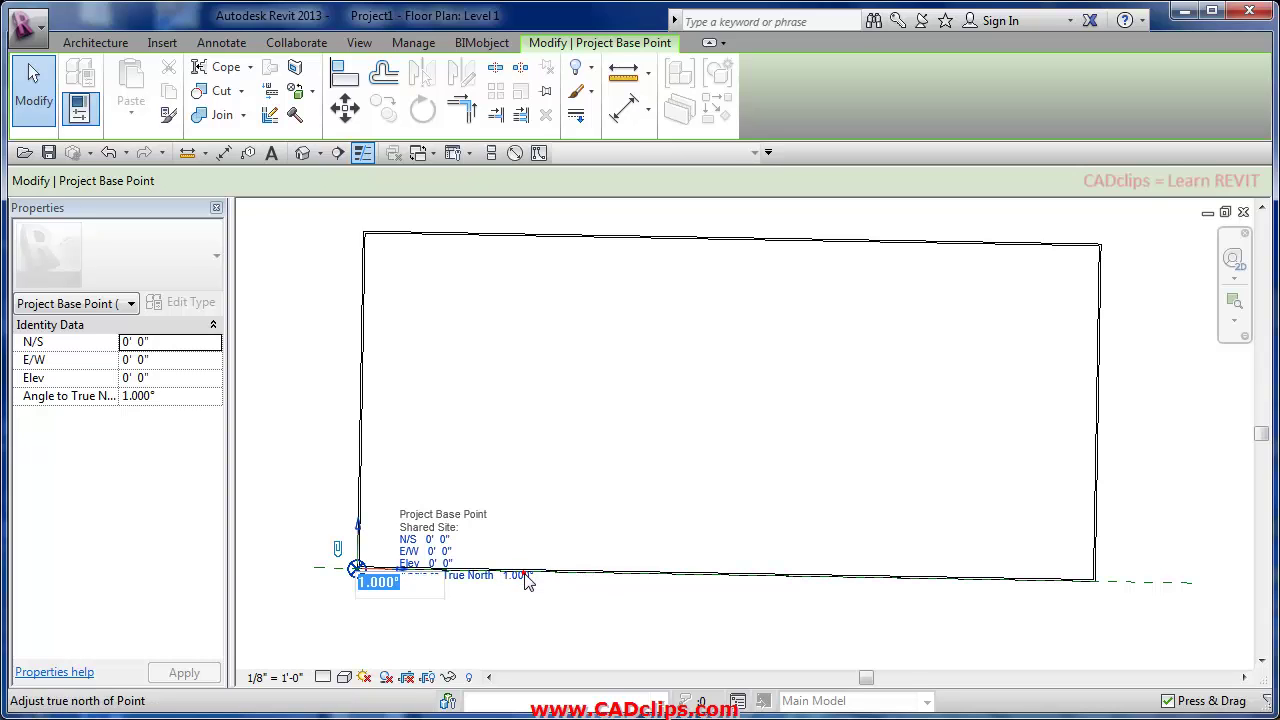
pyautogui.write('0')
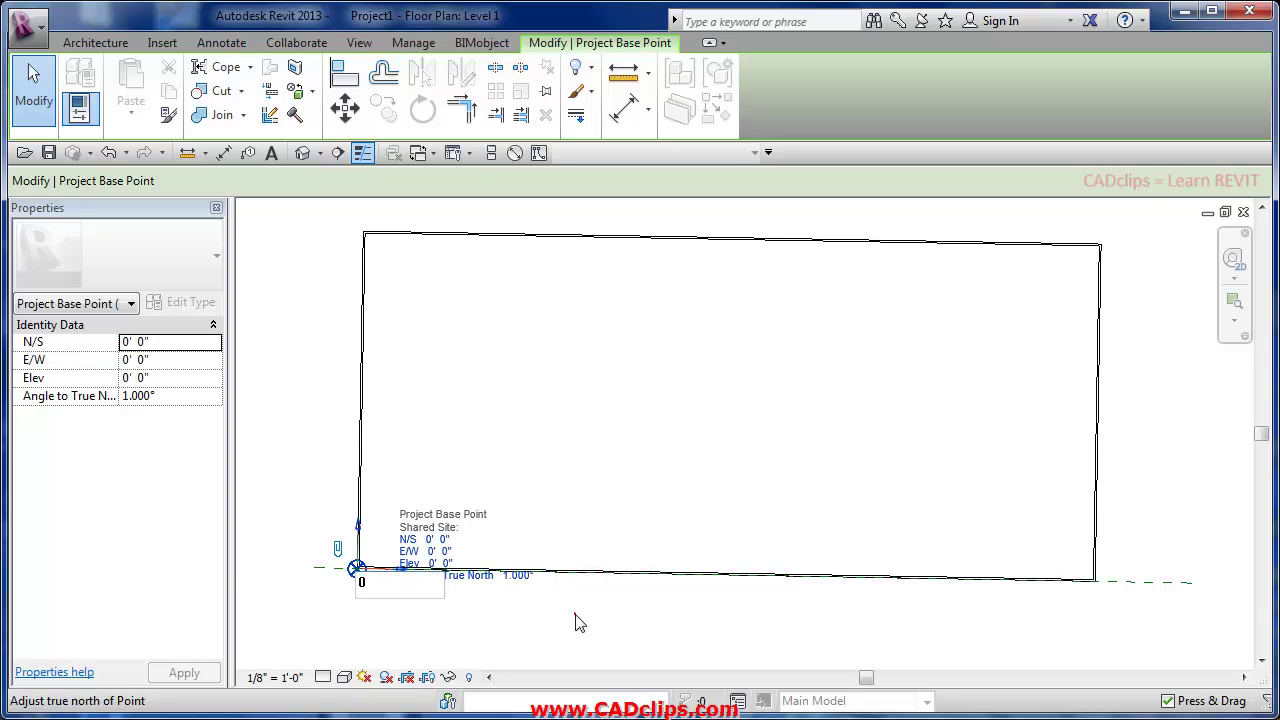
pyautogui.press('Return')
pyautogui.click(753, 590)
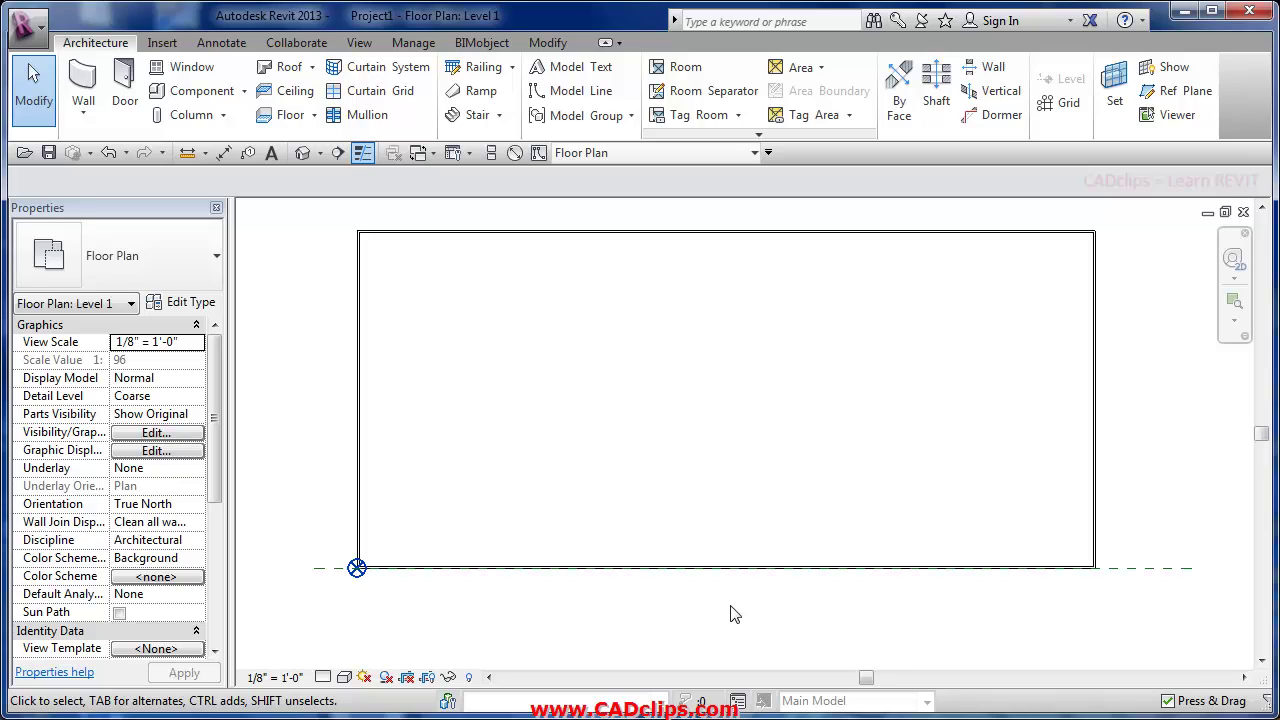
pyautogui.scroll(-1, 735, 614)
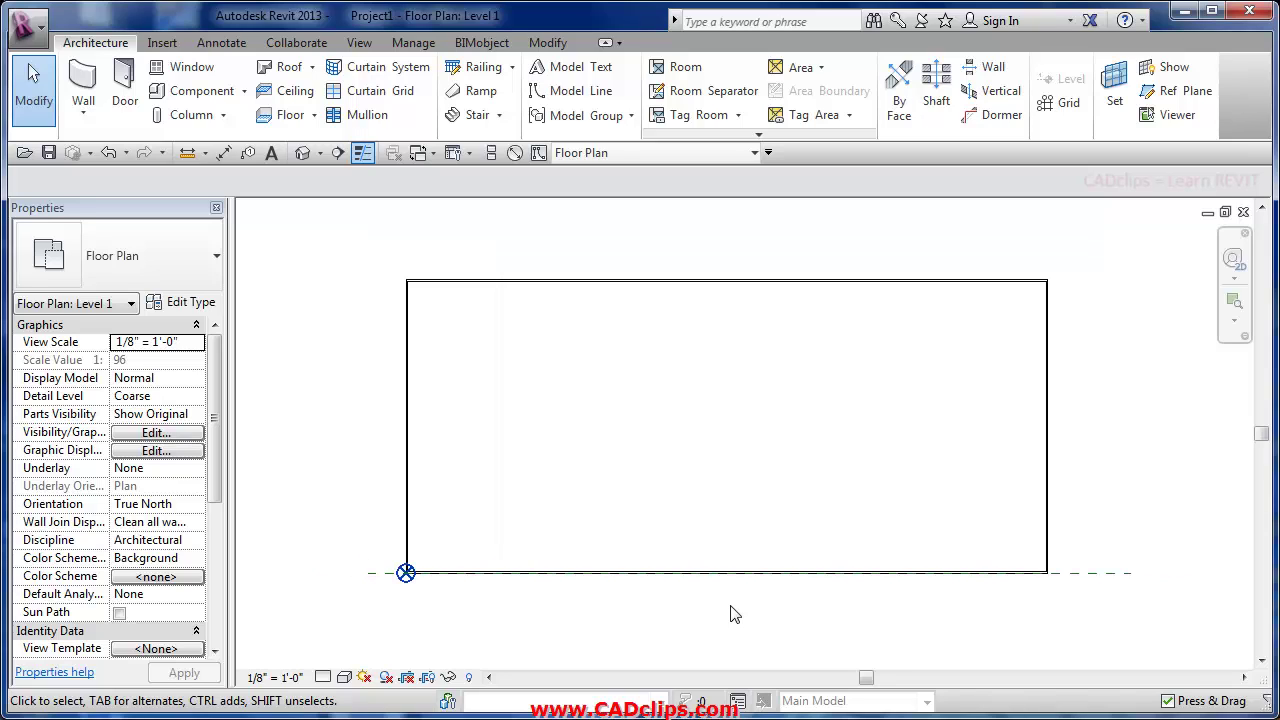
pyautogui.scroll(1, 735, 614)
pyautogui.moveTo(734, 612); pyautogui.dragTo(733, 627, button='middle')
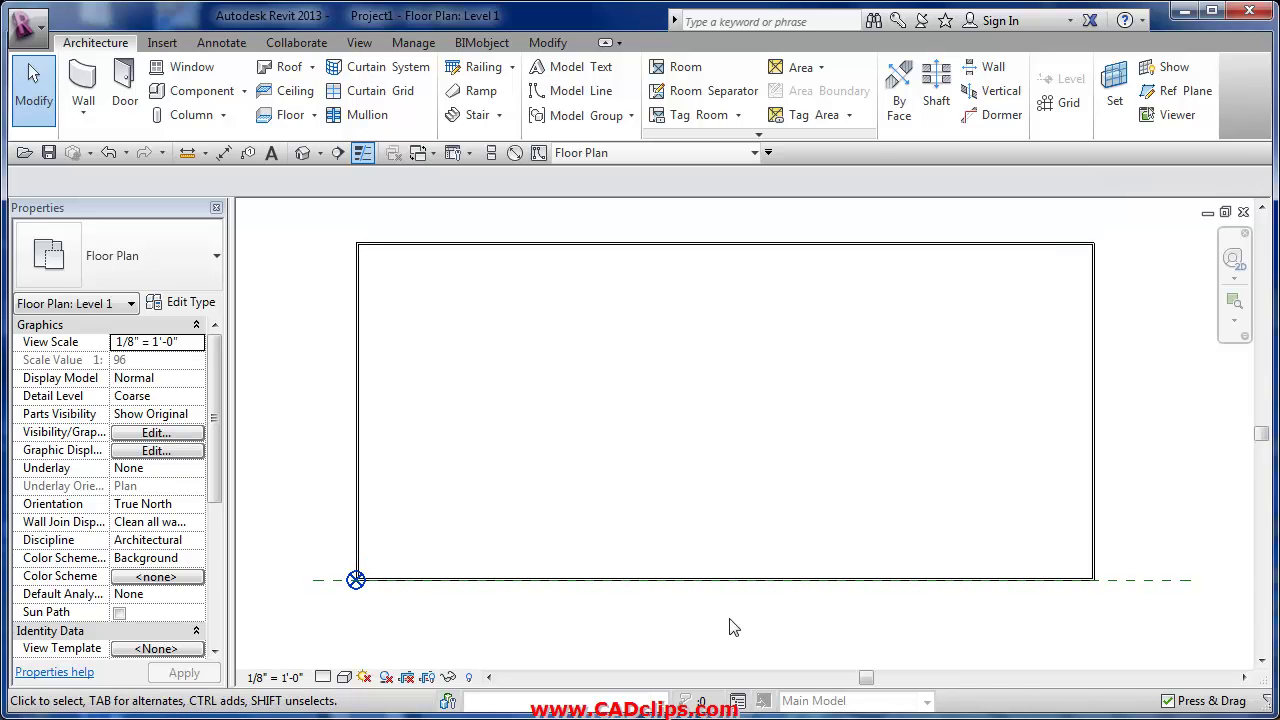